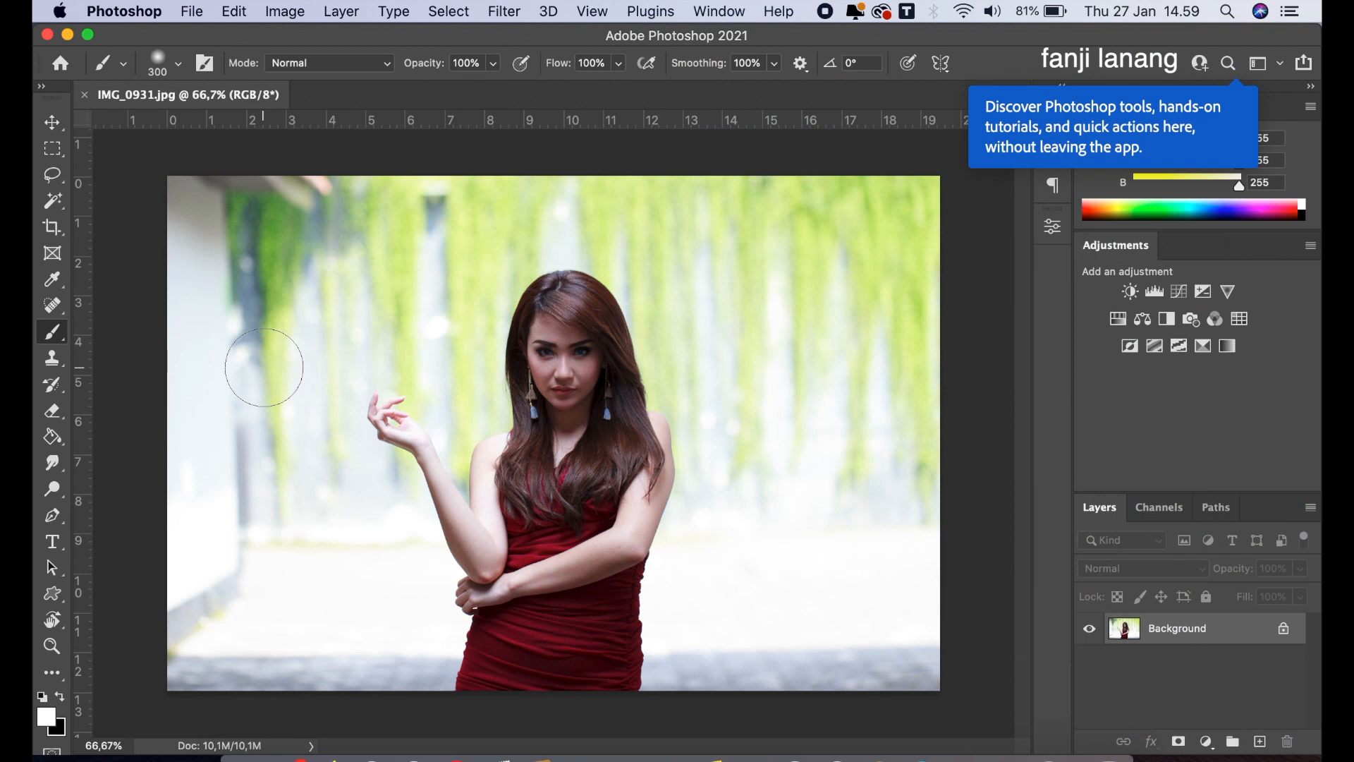
Duplicate the Background layer and apply Shadows/Highlights to the copy with the shadows amount at 35% and highlights at 0%.
{"action": "left_click_drag", "start_coordinate": [1207, 639], "coordinate": [1259, 741]}
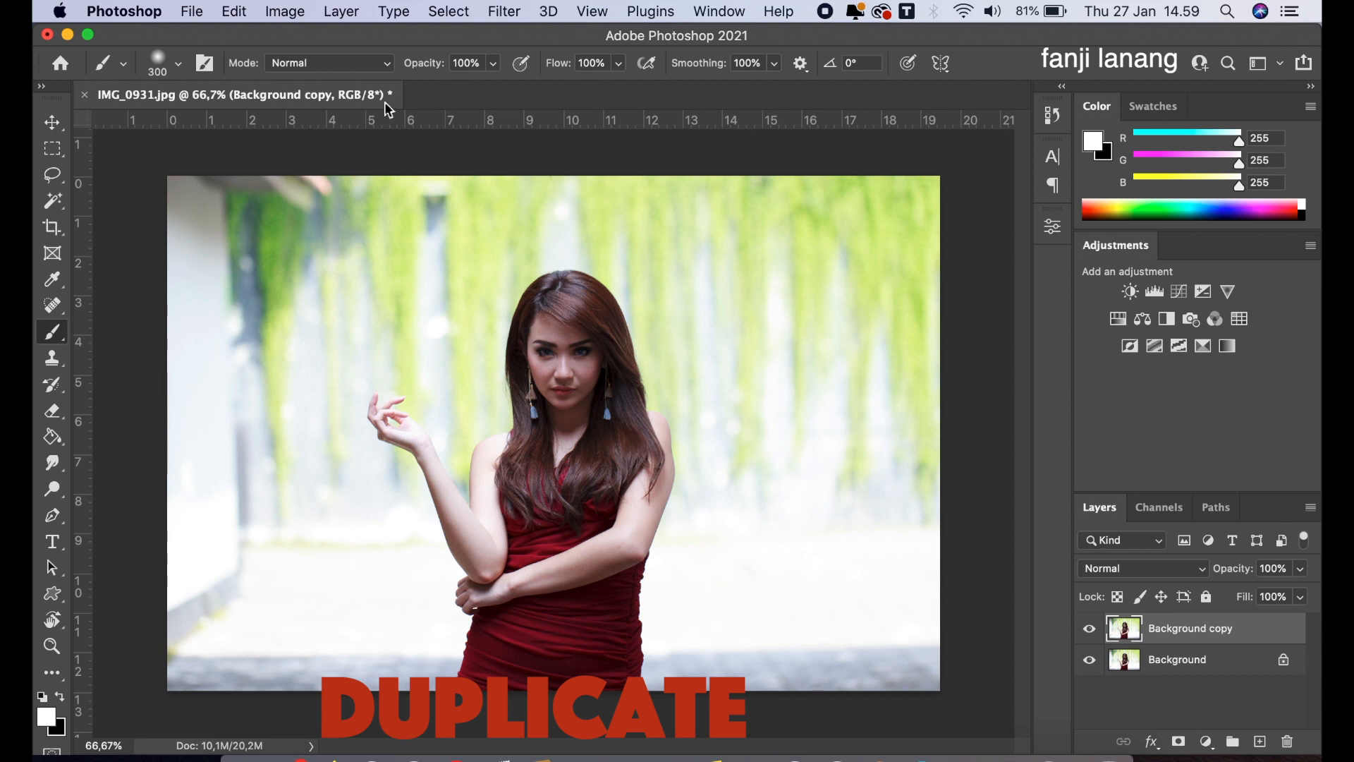
{"action": "left_click", "coordinate": [285, 11]}
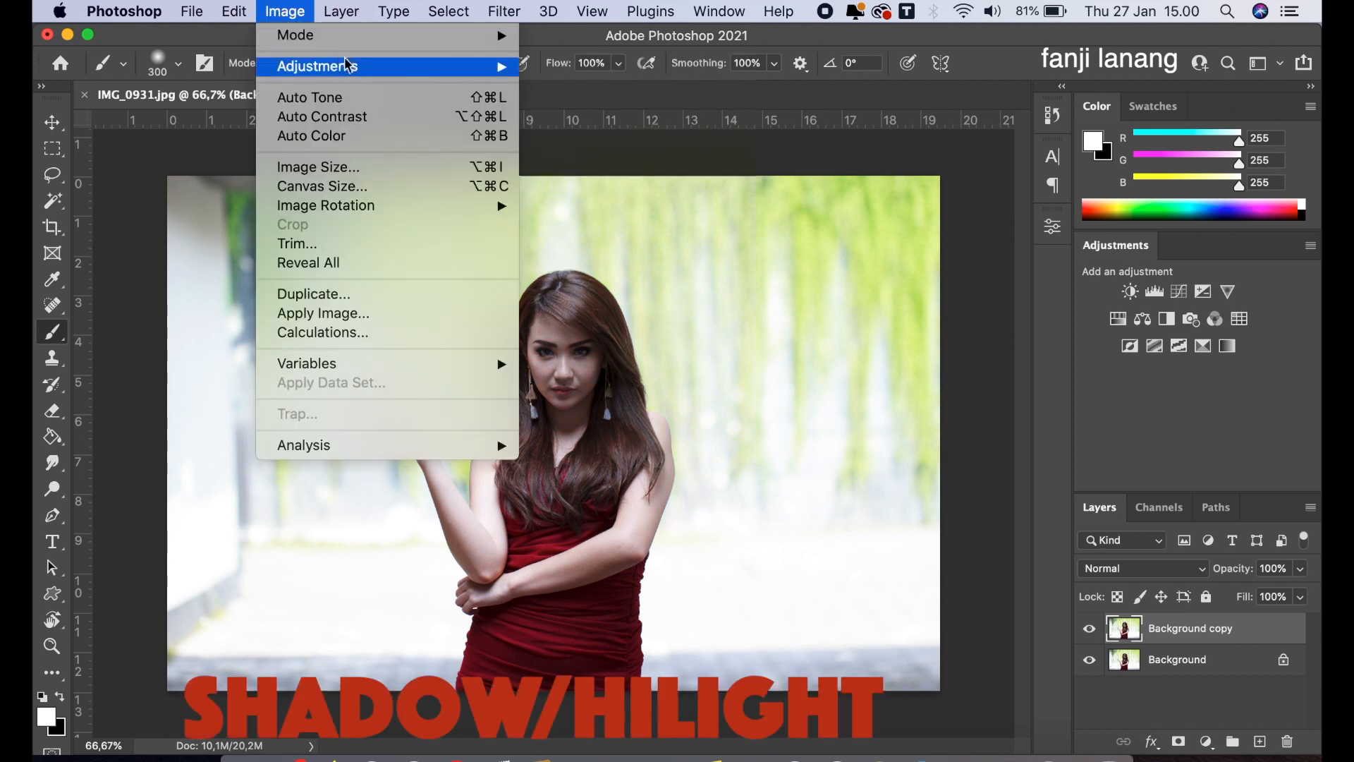
{"action": "mouse_move", "coordinate": [476, 67]}
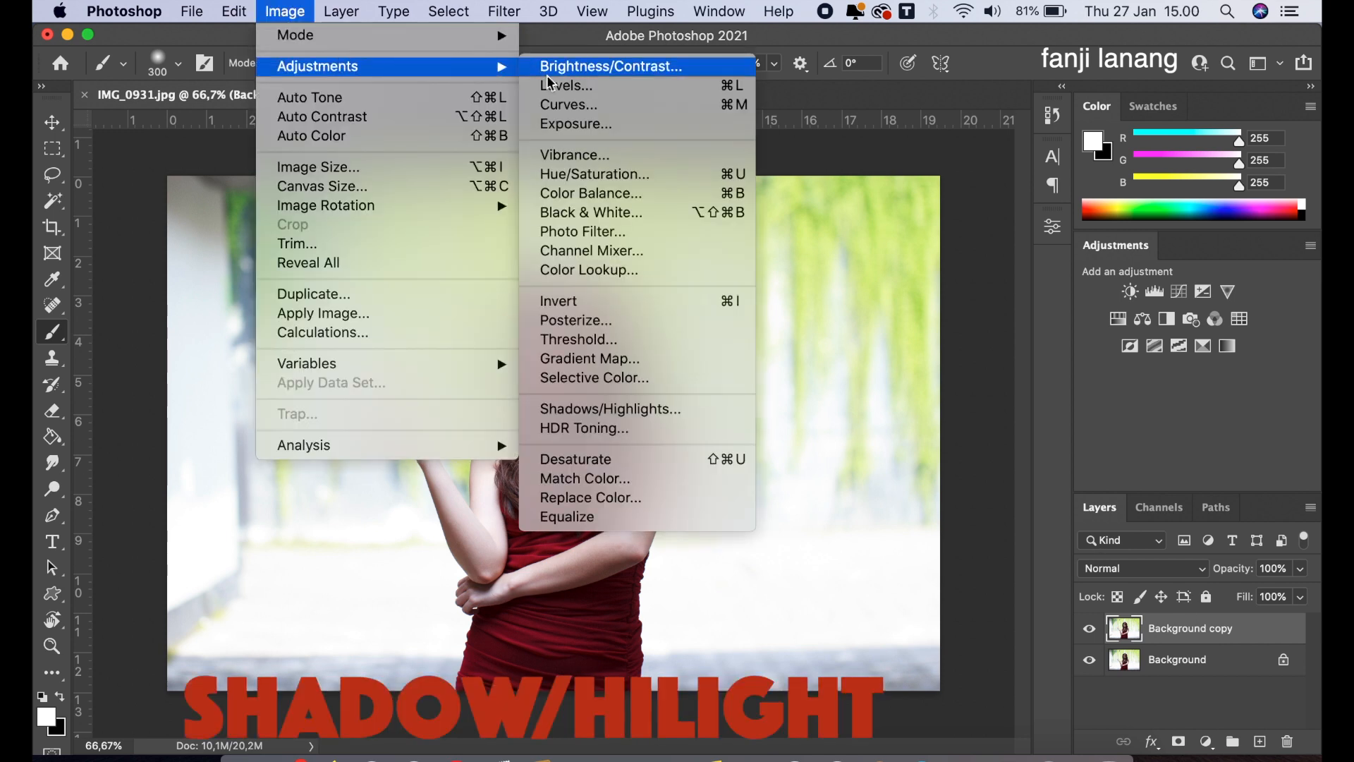
{"action": "left_click", "coordinate": [627, 408]}
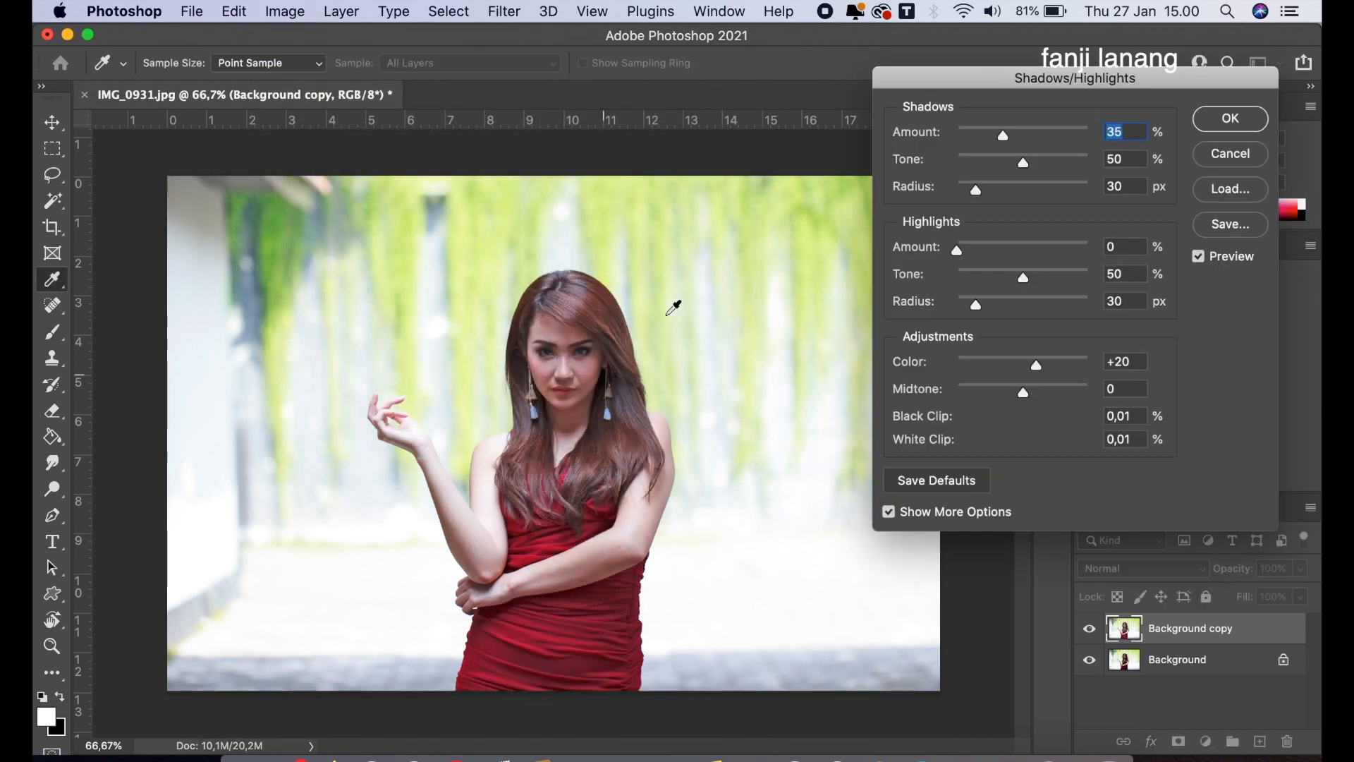
{"action": "left_click", "coordinate": [916, 512]}
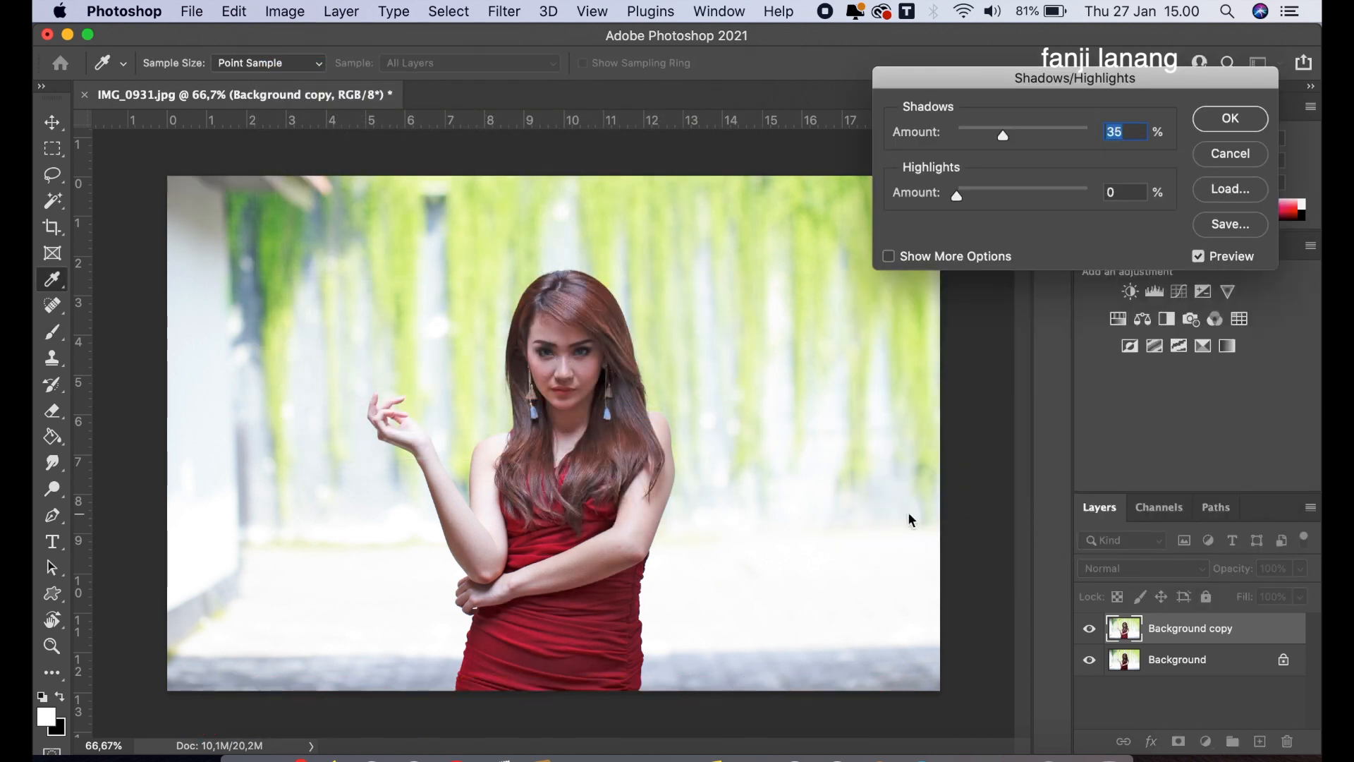
{"action": "left_click", "coordinate": [951, 260]}
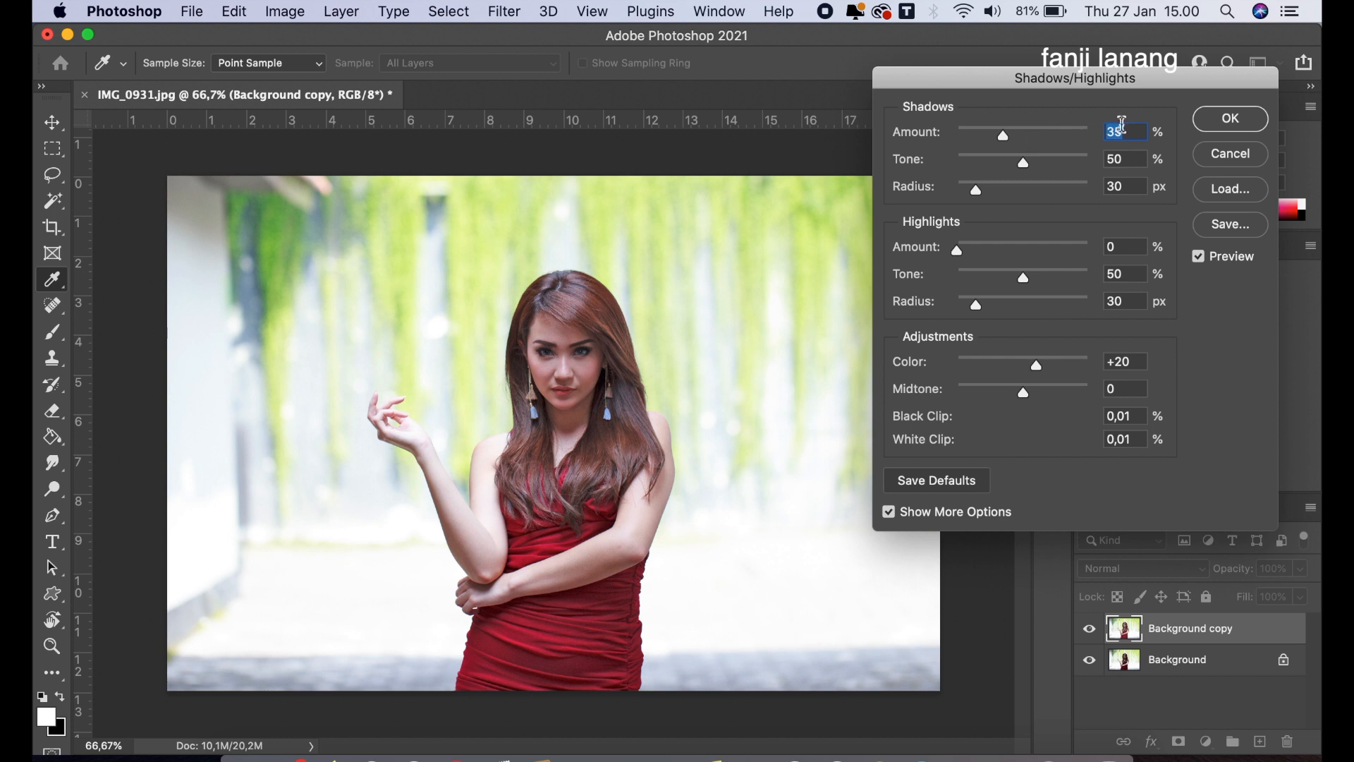
{"action": "left_click", "coordinate": [1214, 129]}
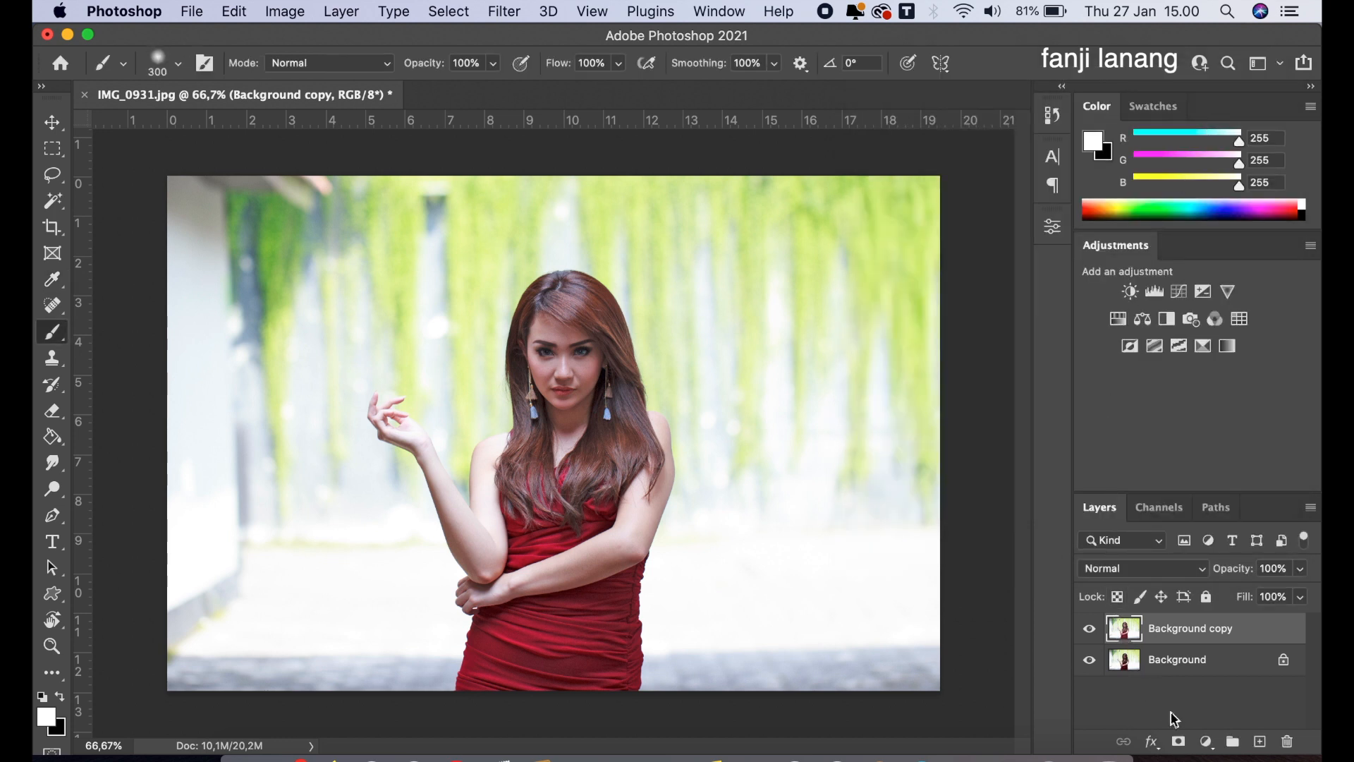
Add a layer mask to the Background copy layer and invert the mask to black.
{"action": "left_click", "coordinate": [1179, 739]}
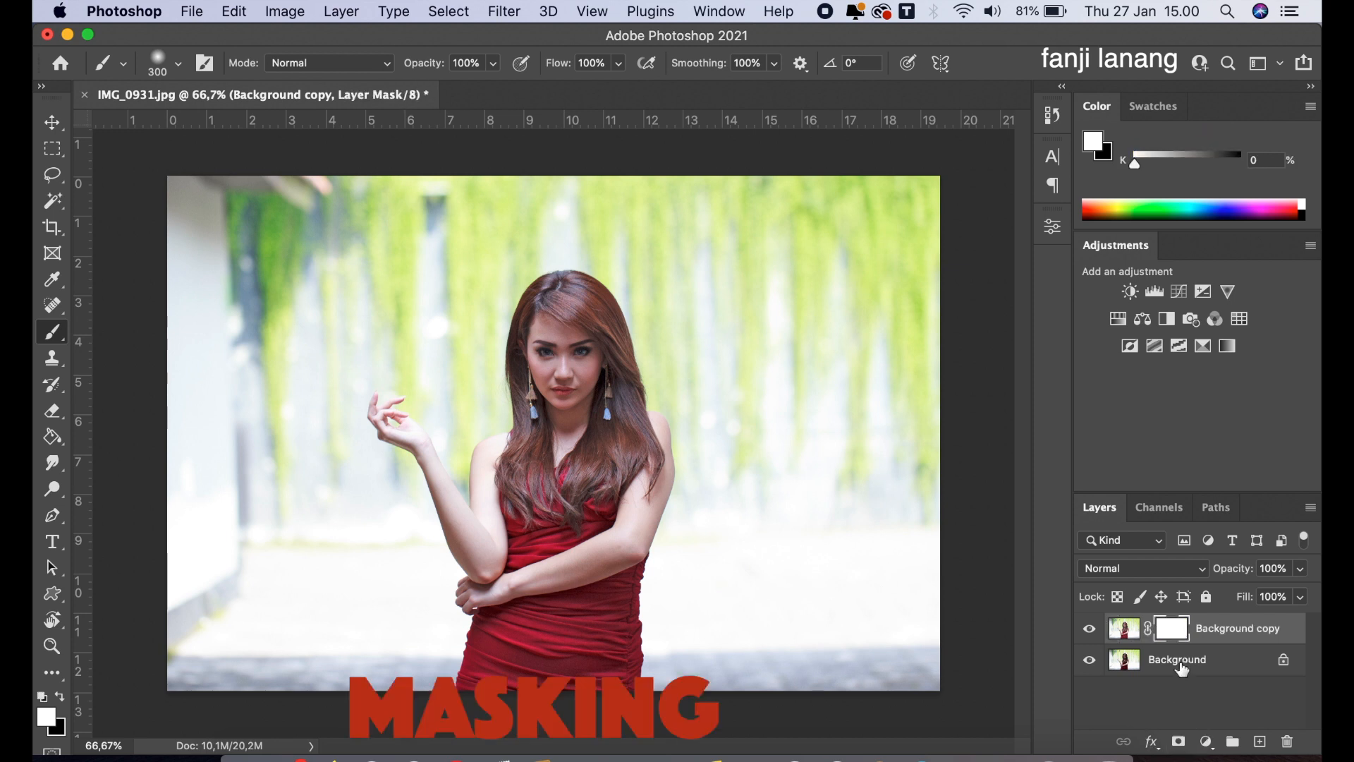
{"action": "left_click", "coordinate": [285, 11]}
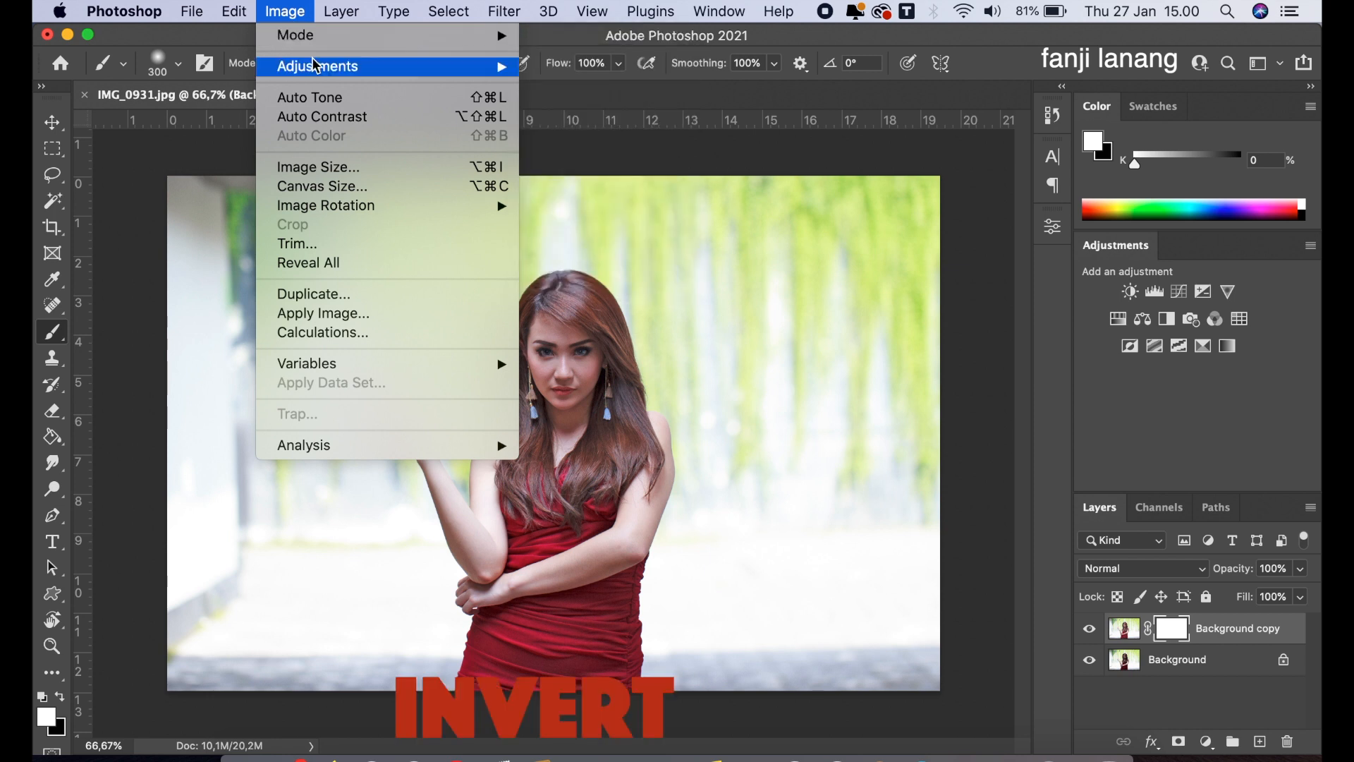
{"action": "mouse_move", "coordinate": [318, 66]}
{"action": "left_click", "coordinate": [620, 307]}
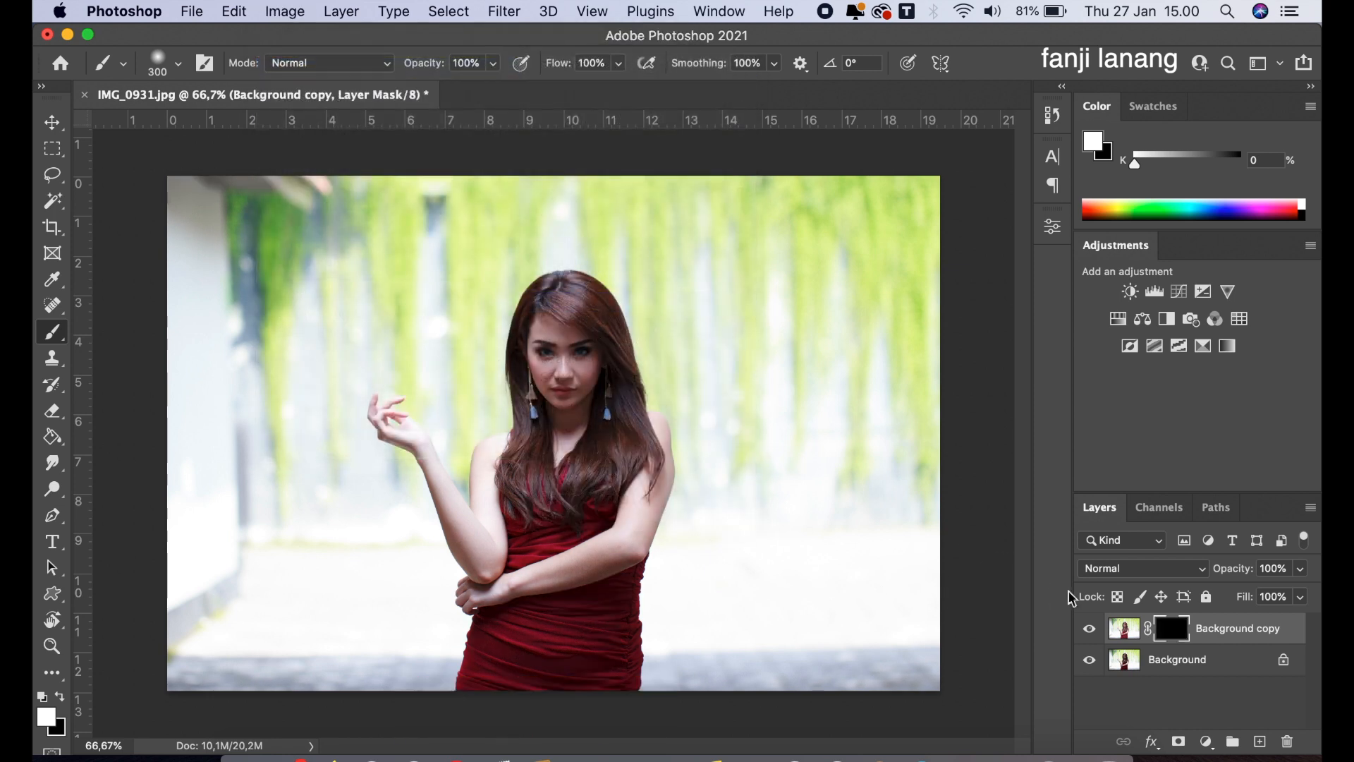
Paint the woman's body, hair and face in white on the Background copy's mask with the 300 px Brush, and compare before and after.
{"action": "left_click_drag", "start_coordinate": [52, 330], "coordinate": [52, 330]}
{"action": "left_click", "coordinate": [60, 697]}
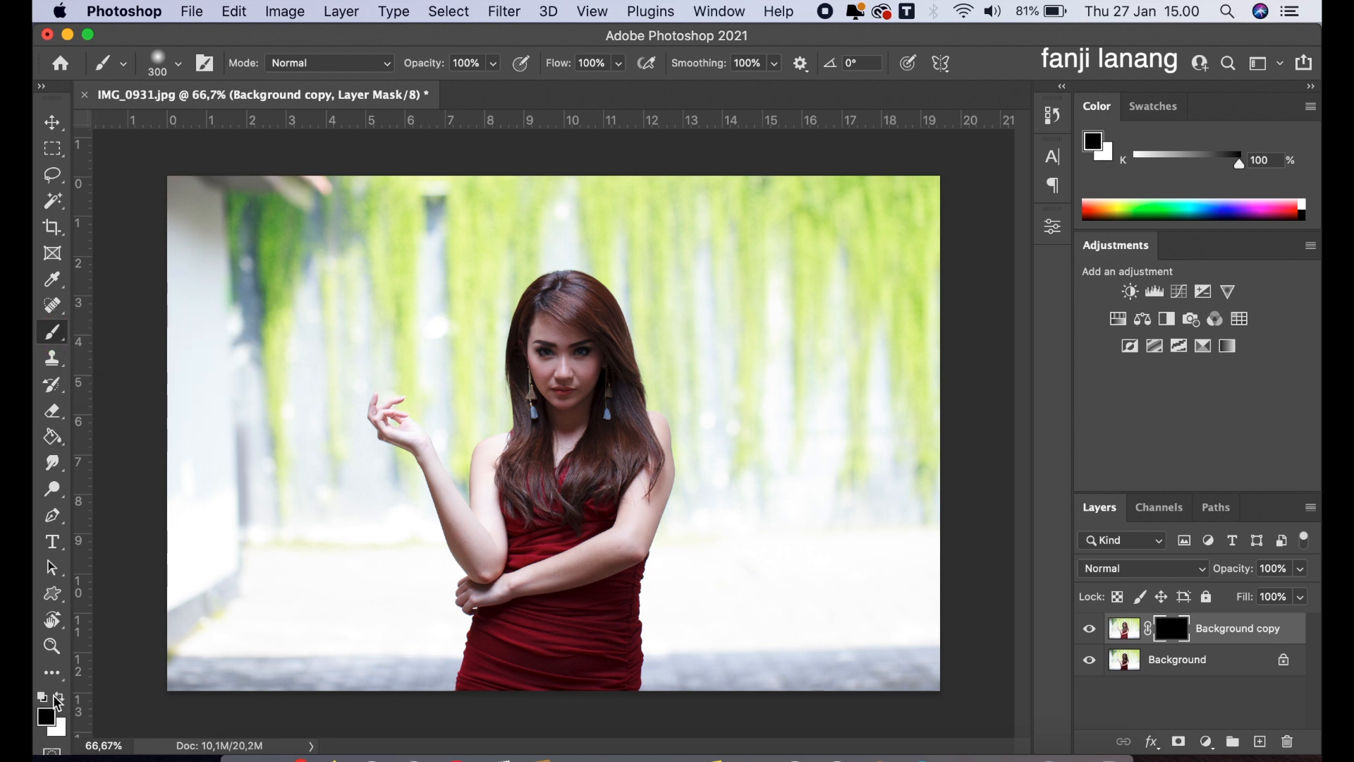
{"action": "left_click", "coordinate": [60, 697]}
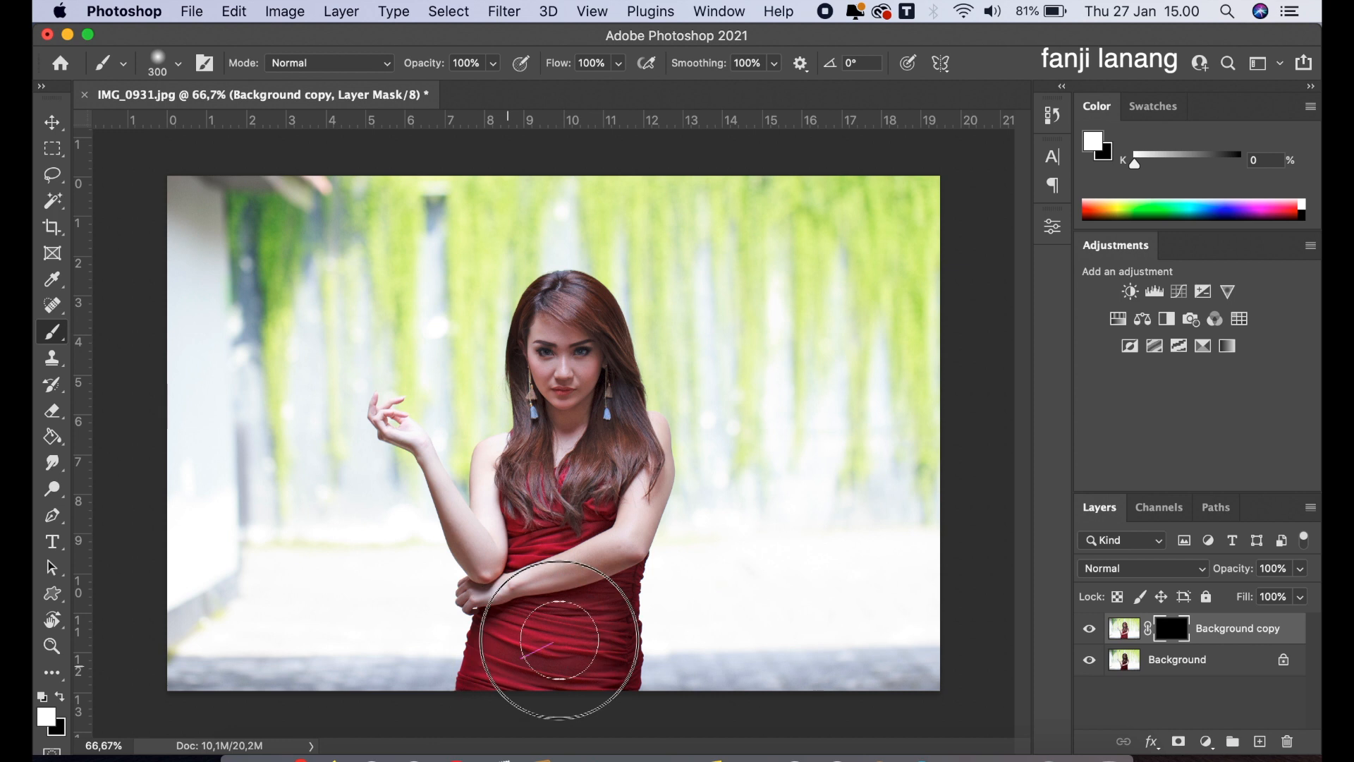
{"action": "mouse_move", "coordinate": [594, 669]}
{"action": "left_mouse_down"}
{"action": "mouse_move", "coordinate": [552, 619]}
{"action": "mouse_move", "coordinate": [525, 542]}
{"action": "mouse_move", "coordinate": [543, 451]}
{"action": "left_mouse_up"}
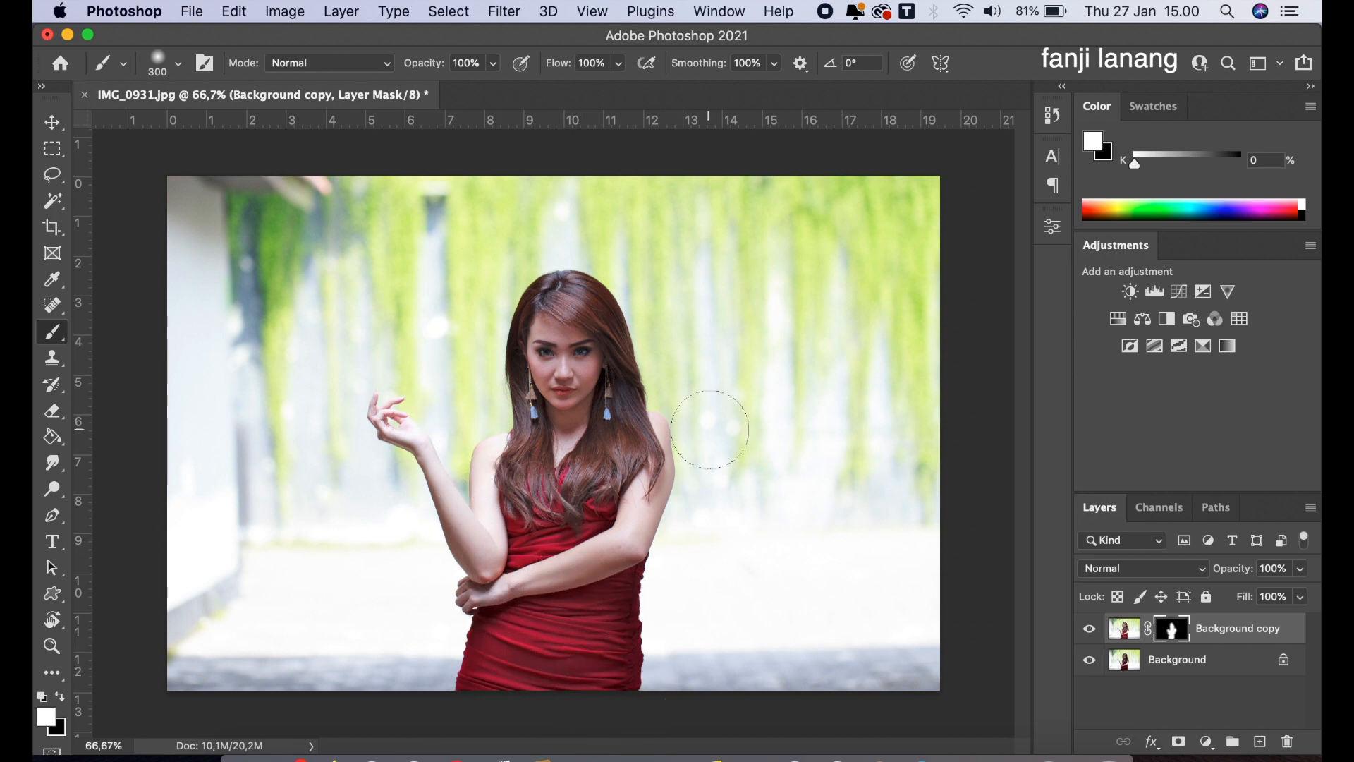
{"action": "left_click", "coordinate": [1088, 629]}
{"action": "left_click", "coordinate": [1088, 629]}
{"action": "left_click", "coordinate": [1088, 628]}
{"action": "left_click", "coordinate": [1088, 629]}
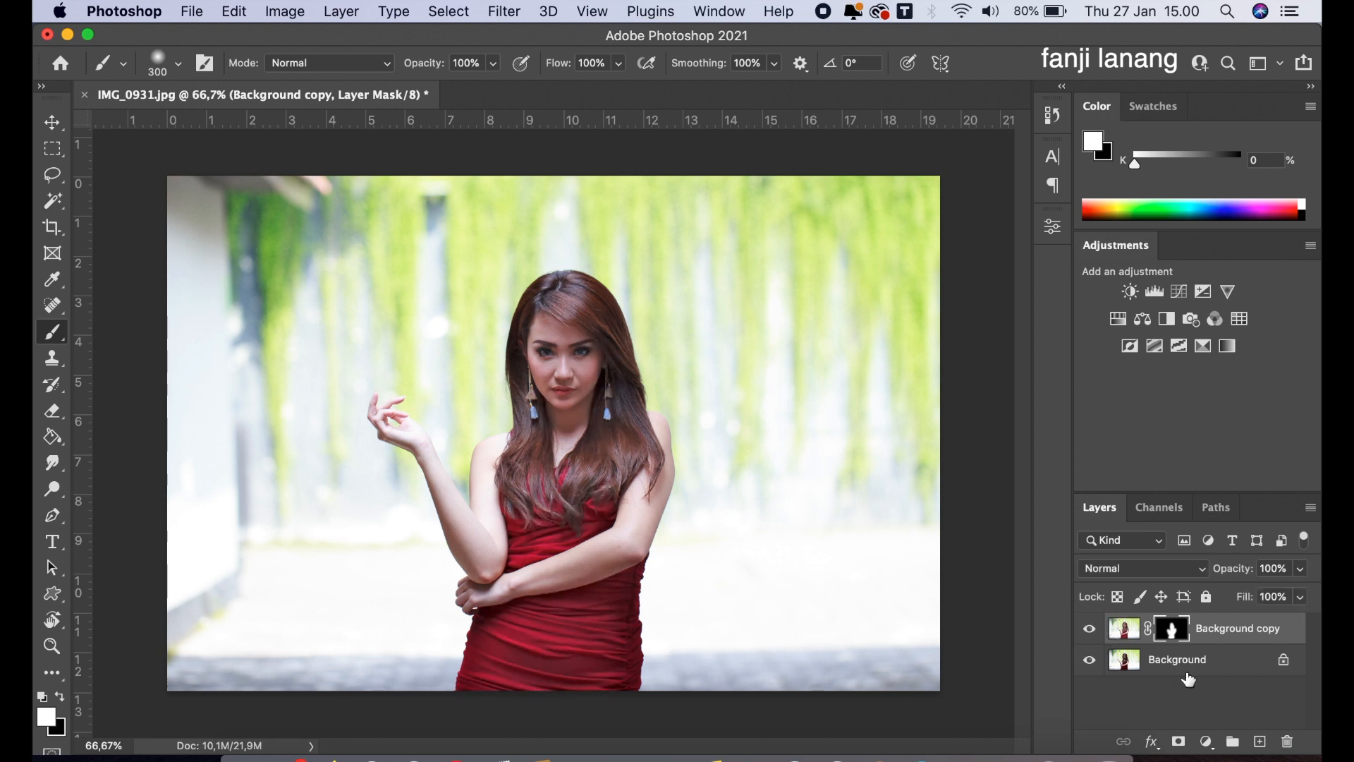
Add a Gradient Fill layer with a reversed Radial style and the Neutral Density preset.
{"action": "left_click", "coordinate": [1206, 741]}
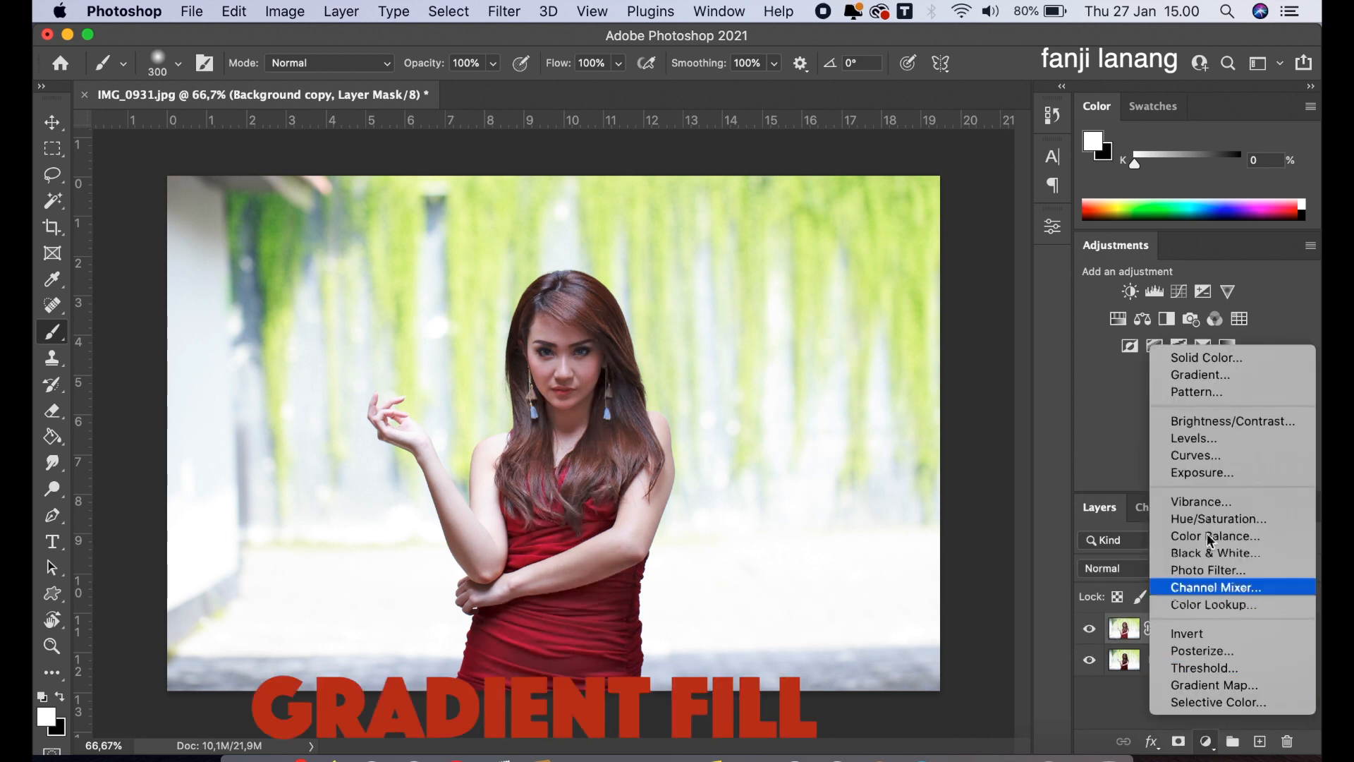
{"action": "left_click", "coordinate": [1215, 379]}
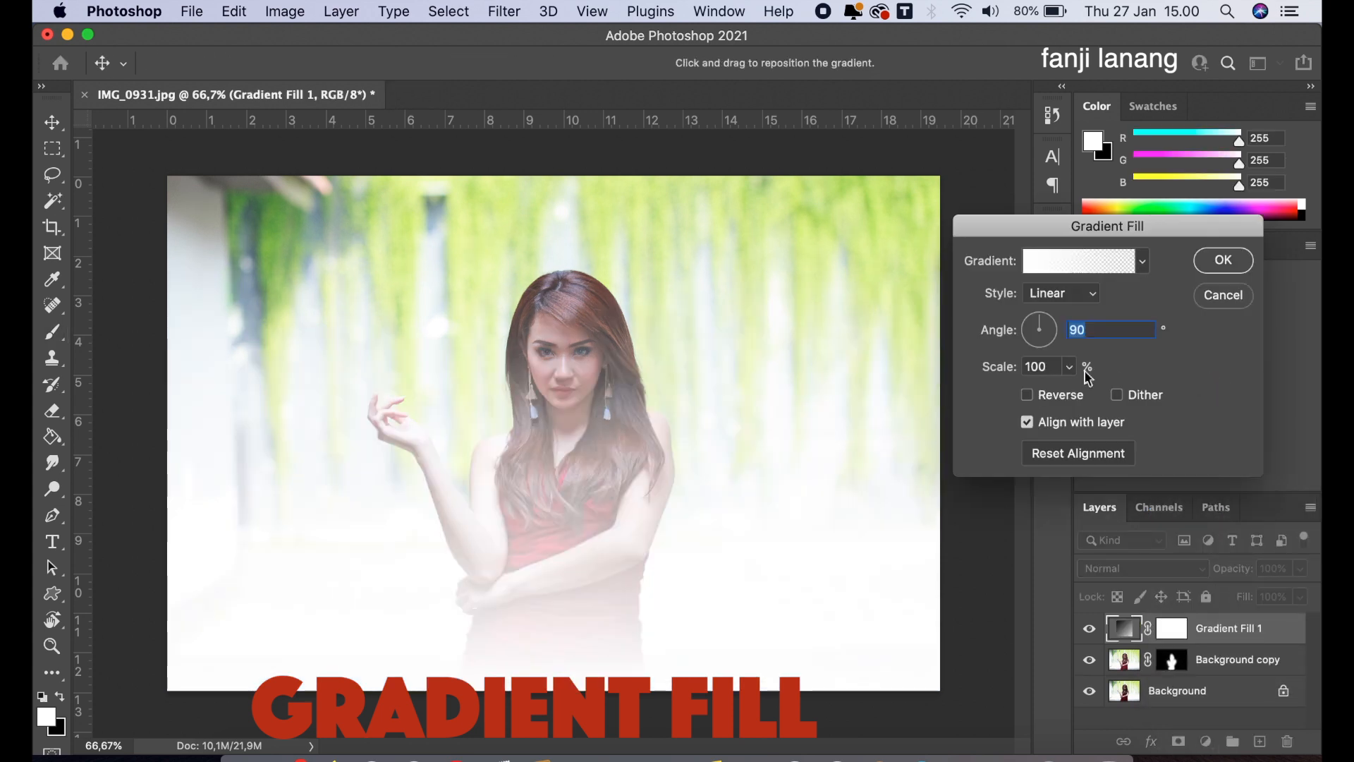
{"action": "left_click", "coordinate": [1044, 393]}
{"action": "left_click", "coordinate": [1049, 304]}
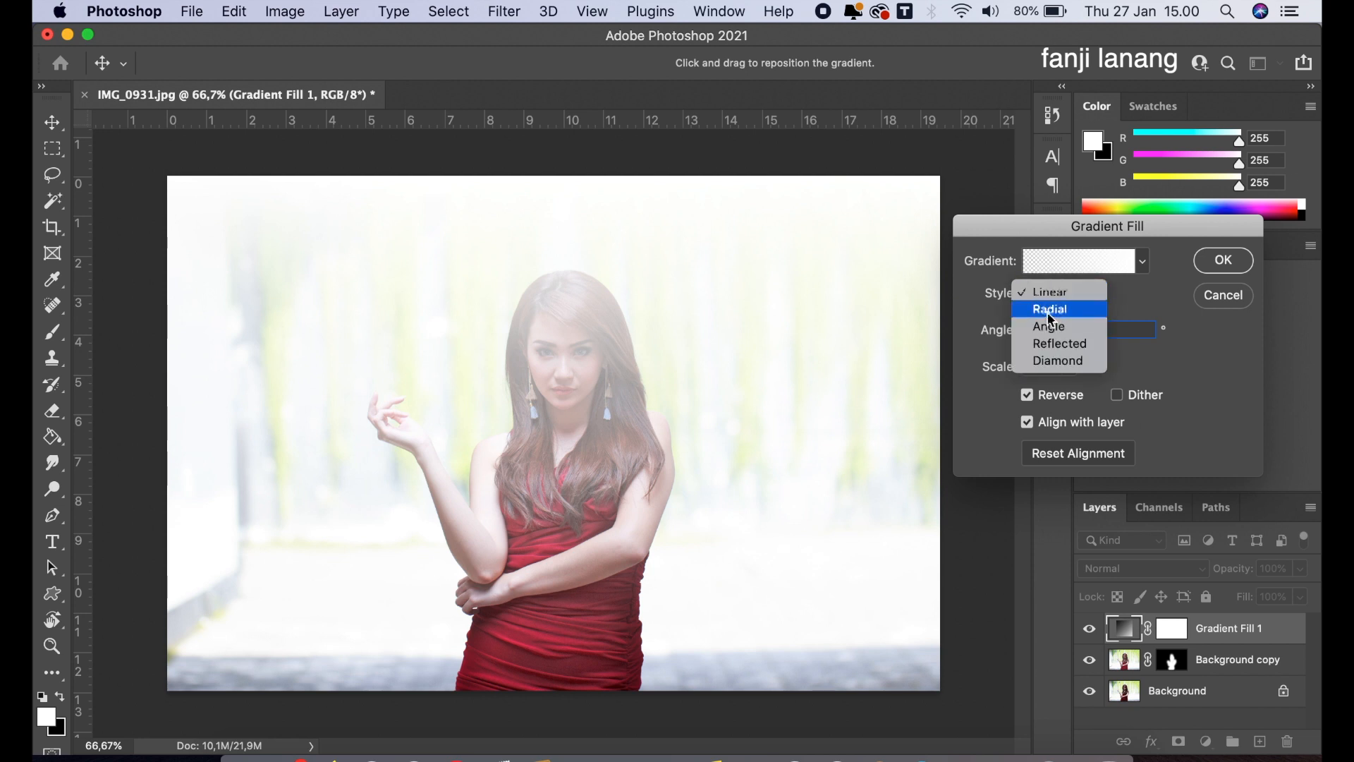
{"action": "left_click", "coordinate": [1048, 314]}
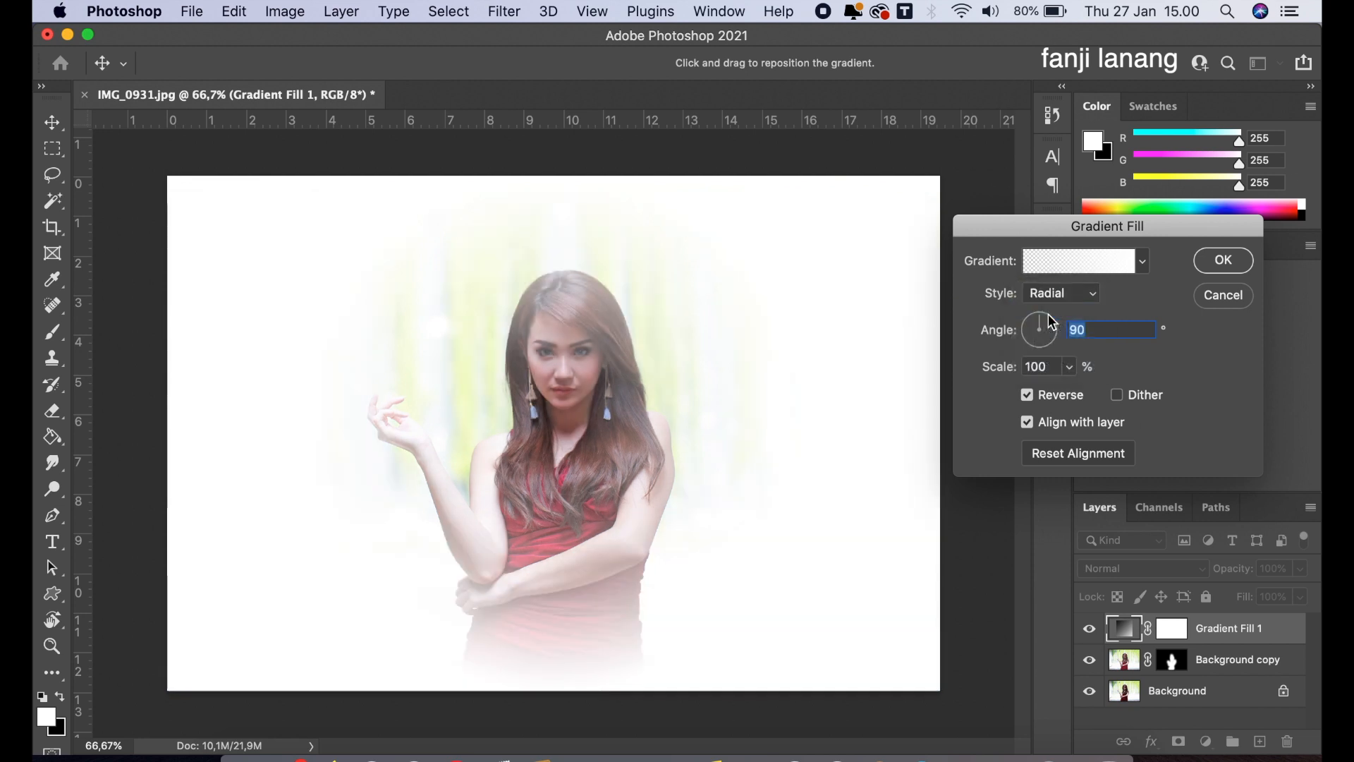
{"action": "left_click", "coordinate": [1055, 270]}
{"action": "left_click", "coordinate": [1032, 254]}
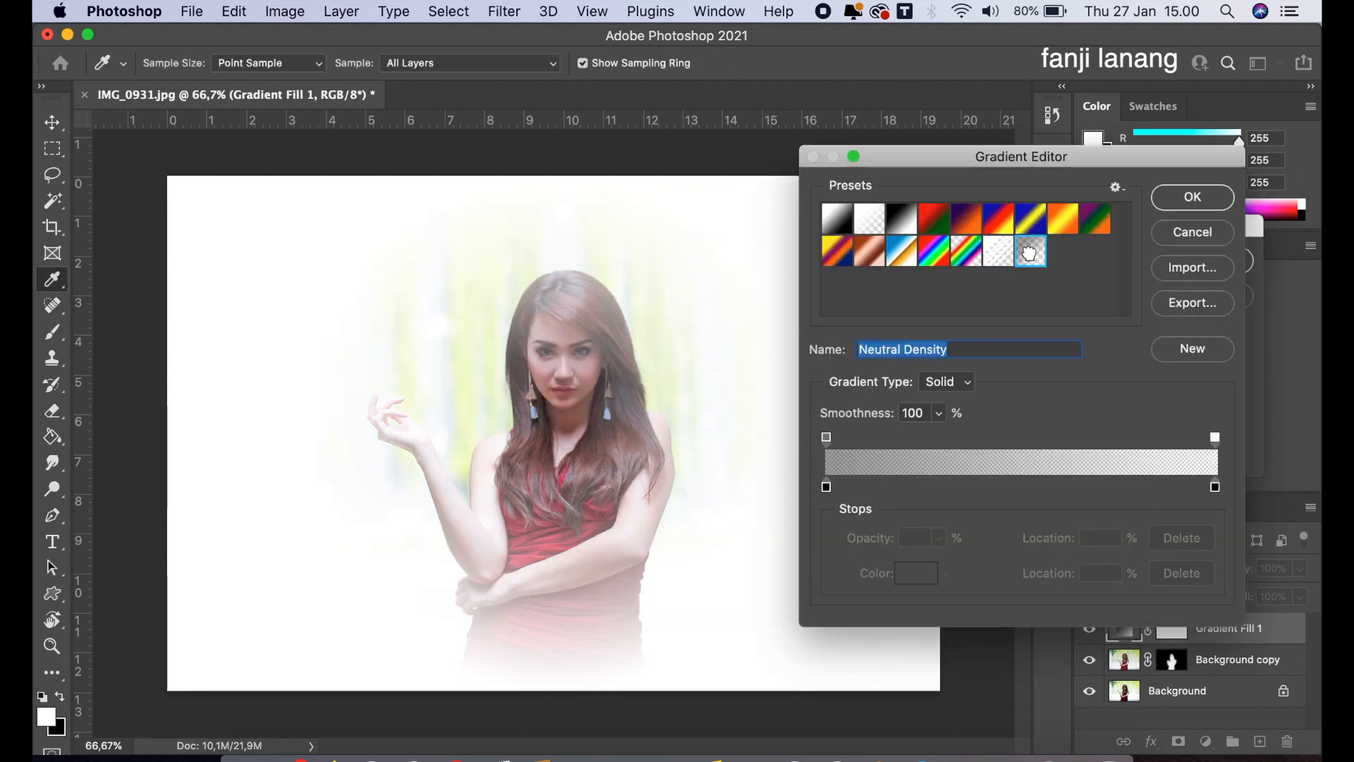
{"action": "left_click", "coordinate": [1179, 208]}
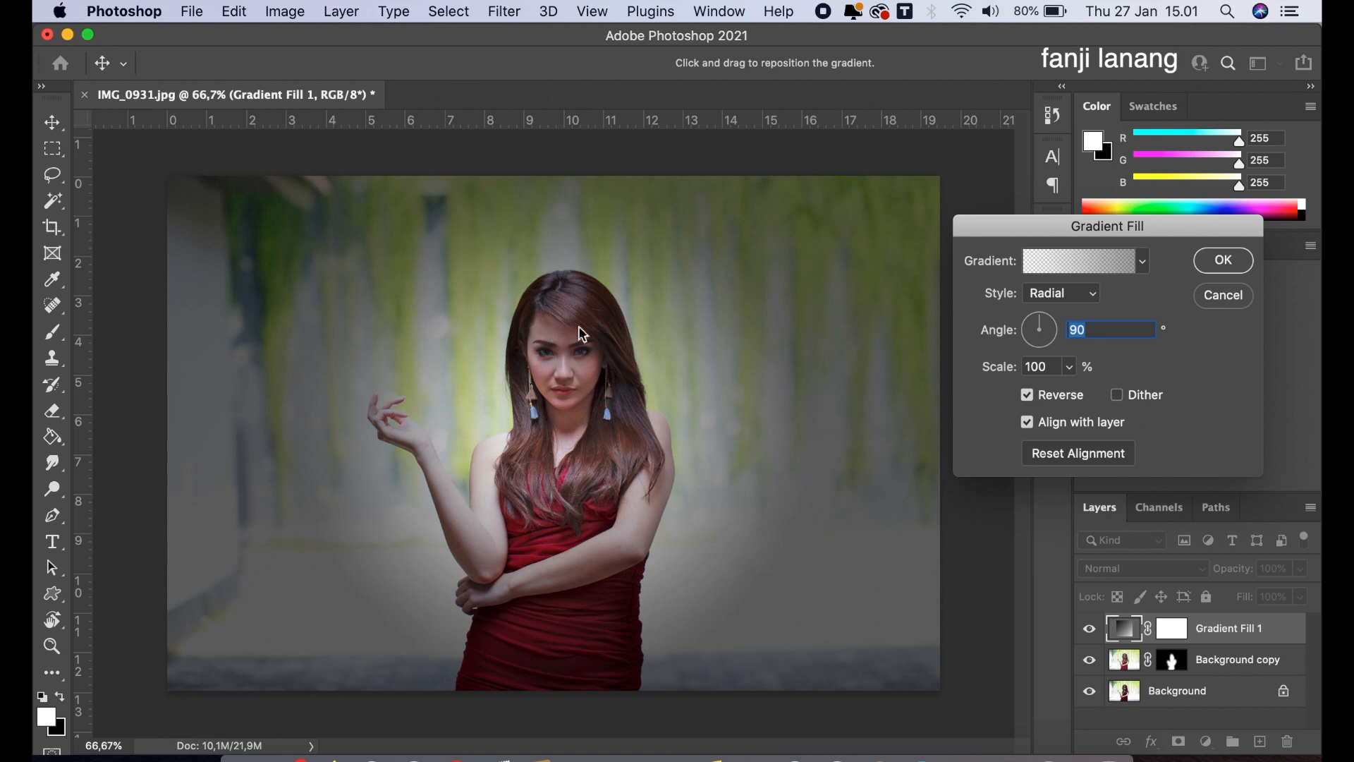
Set the gradient's angle to 45.93° and scale to 144%, centre it nearer the woman's face, apply it and compare before and after.
{"action": "left_click", "coordinate": [1051, 318]}
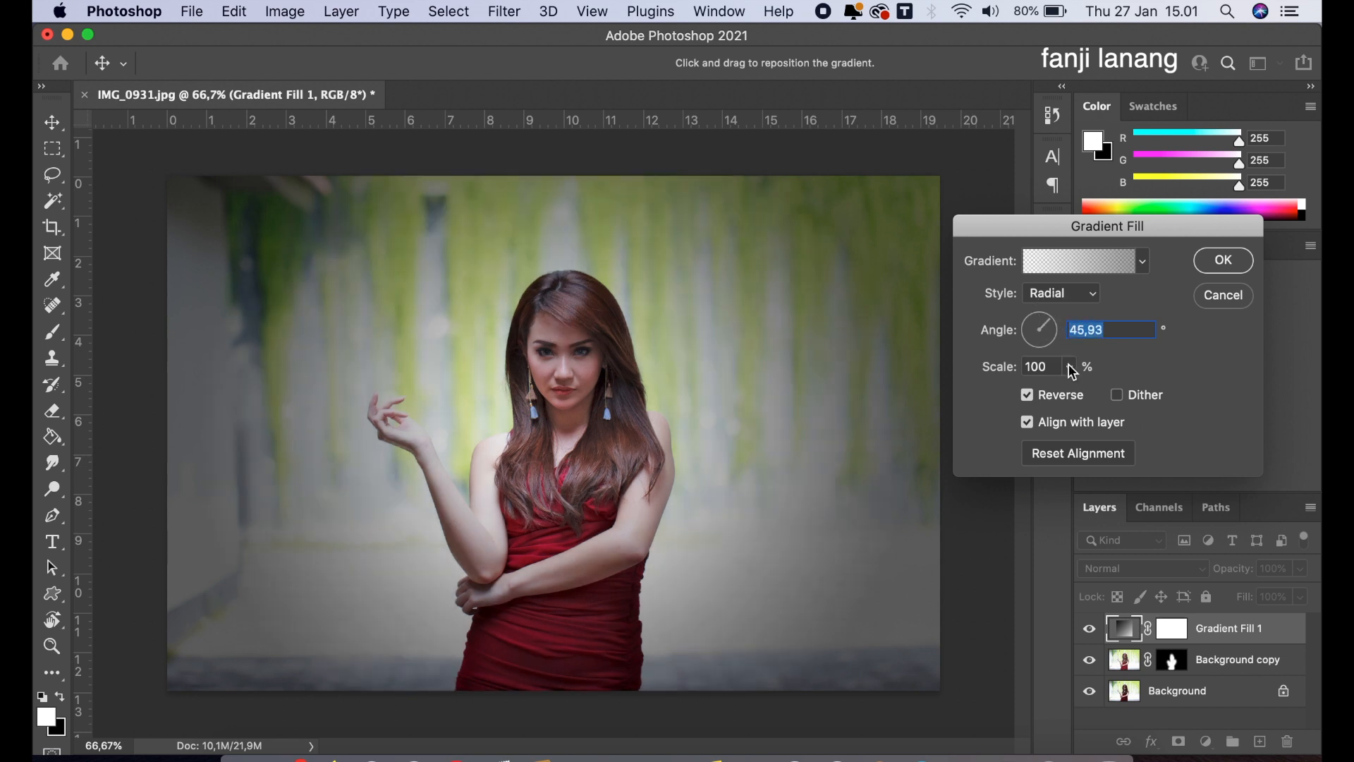
{"action": "left_click", "coordinate": [1069, 366]}
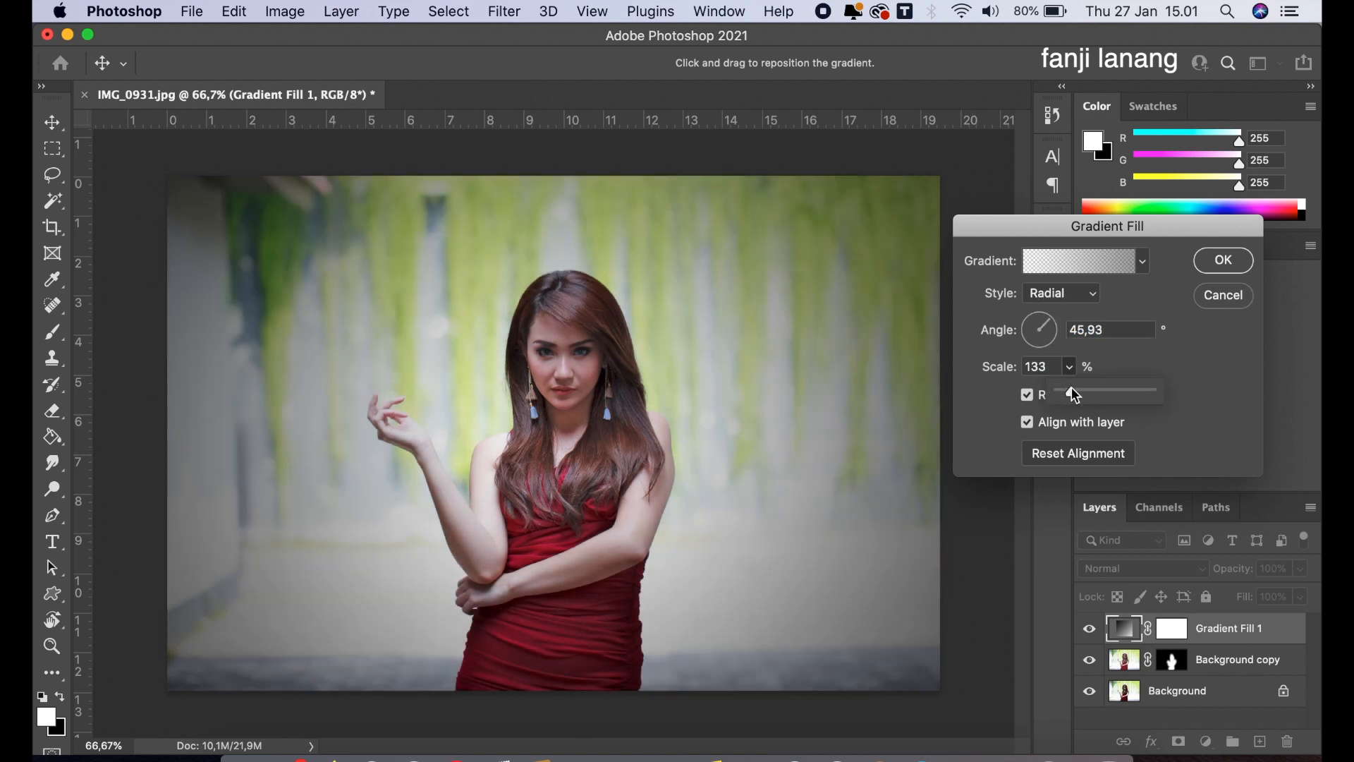
{"action": "left_click_drag", "start_coordinate": [567, 425], "coordinate": [581, 377]}
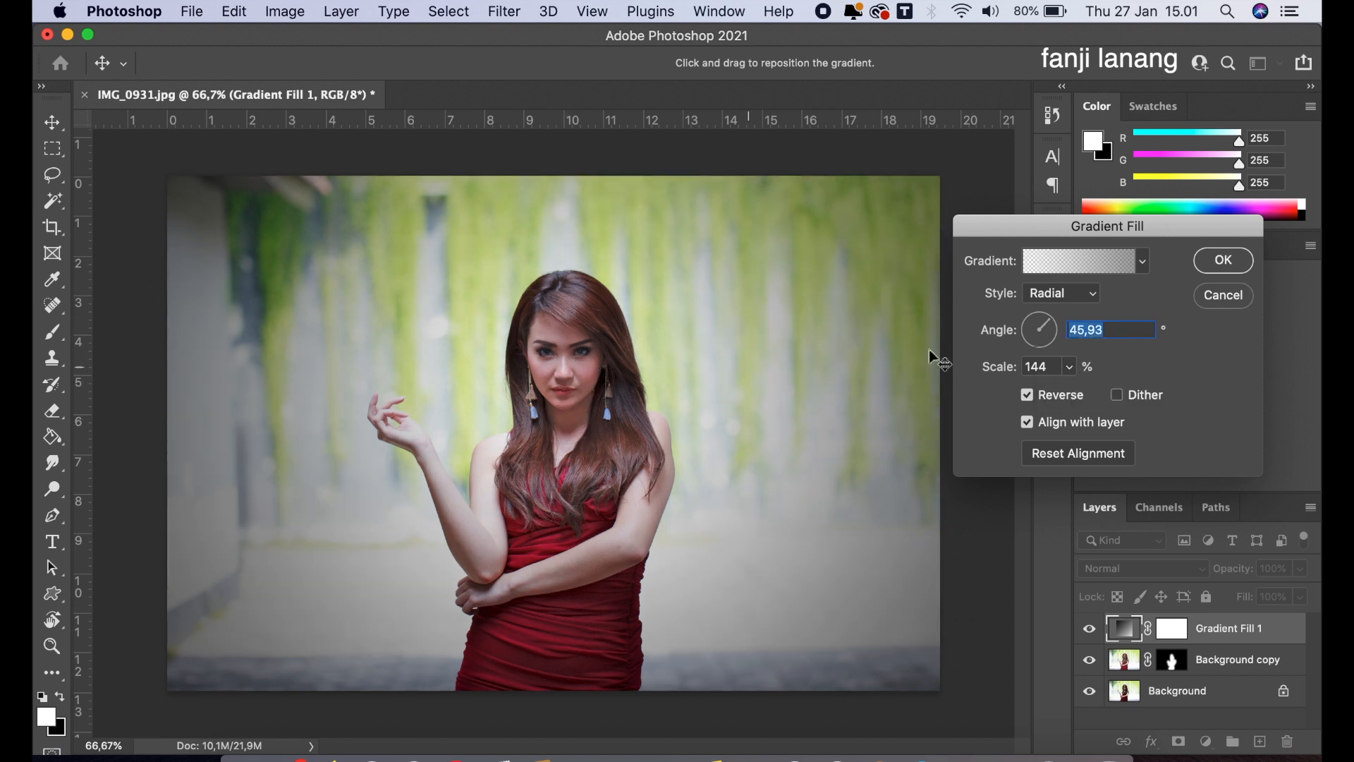
{"action": "left_click", "coordinate": [1224, 261]}
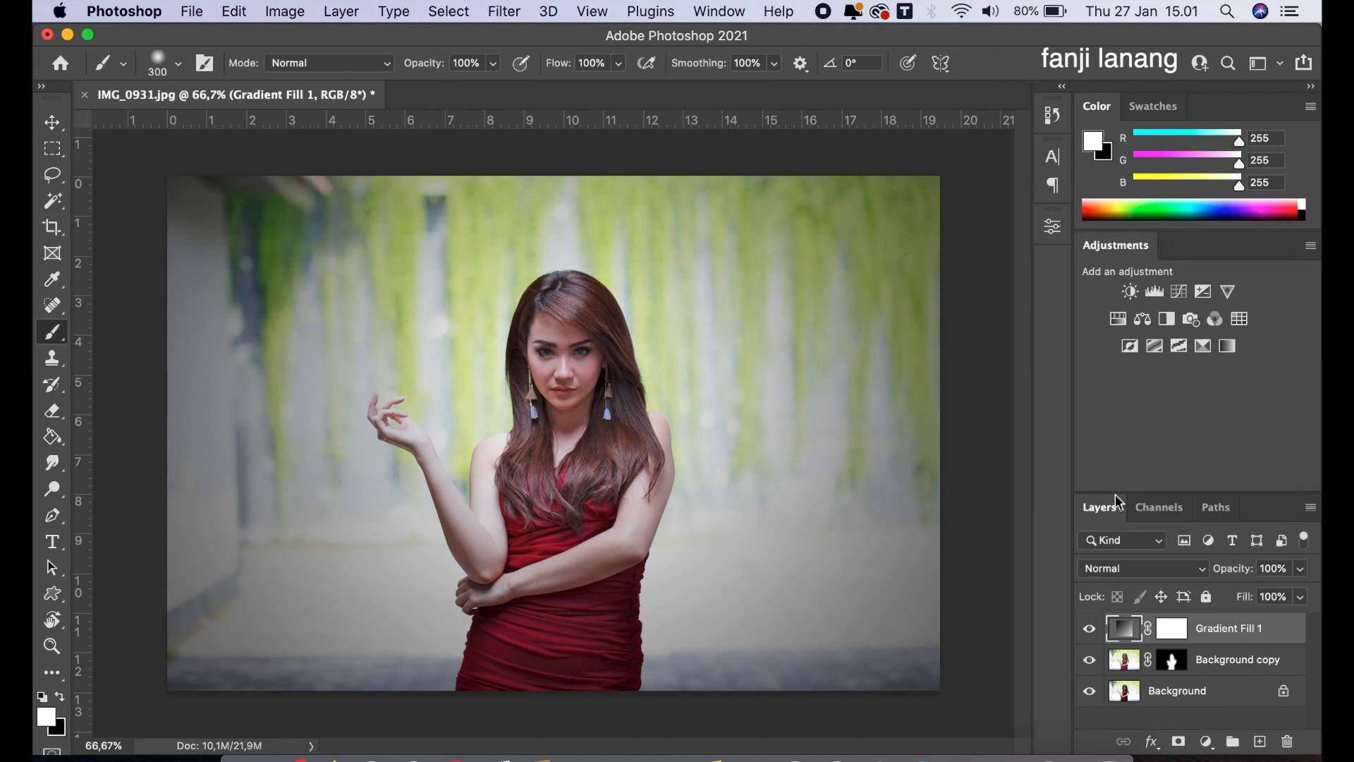
{"action": "left_click", "coordinate": [1089, 628]}
{"action": "left_click", "coordinate": [1089, 628]}
Add a Channel Mixer adjustment layer and set the Blue output channel to Green +101% and Blue 0%.
{"action": "left_click", "coordinate": [1206, 741]}
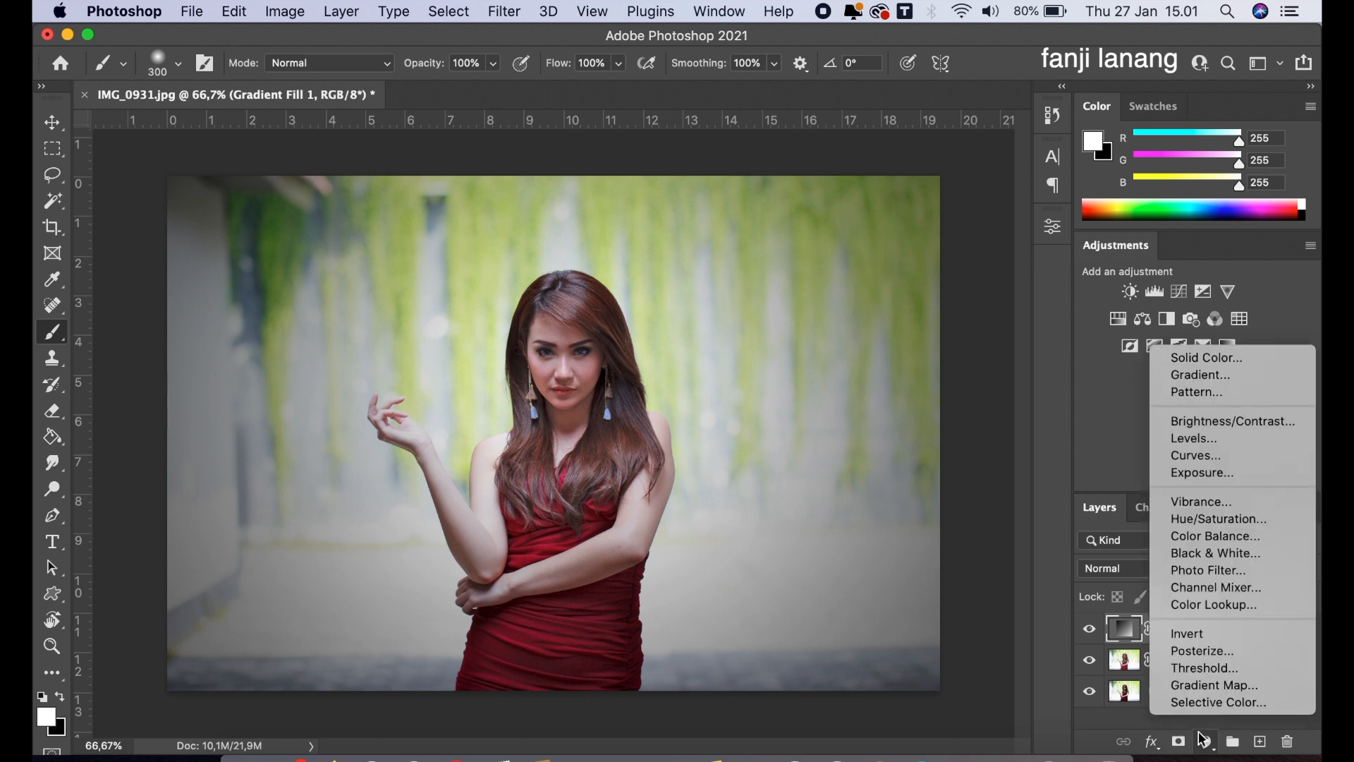
{"action": "left_click", "coordinate": [1228, 588]}
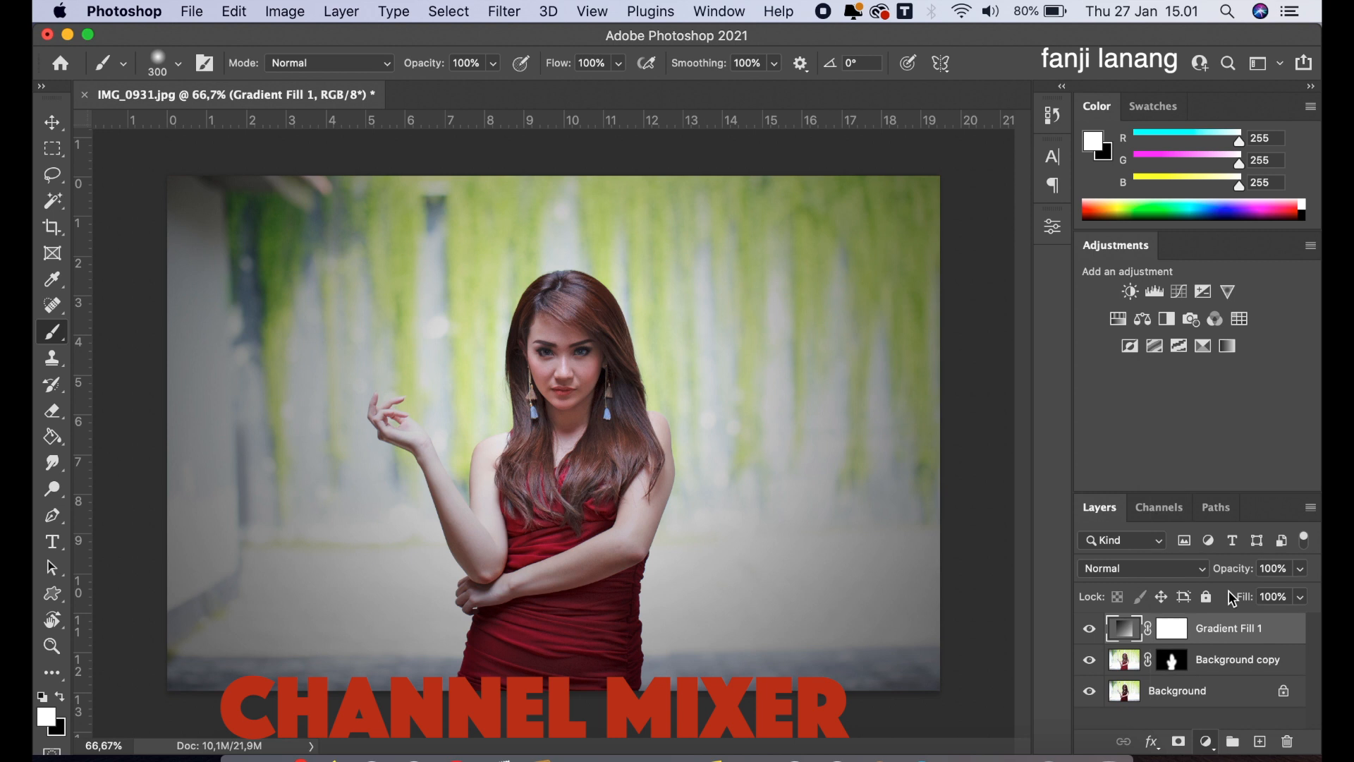
{"action": "left_click", "coordinate": [856, 309]}
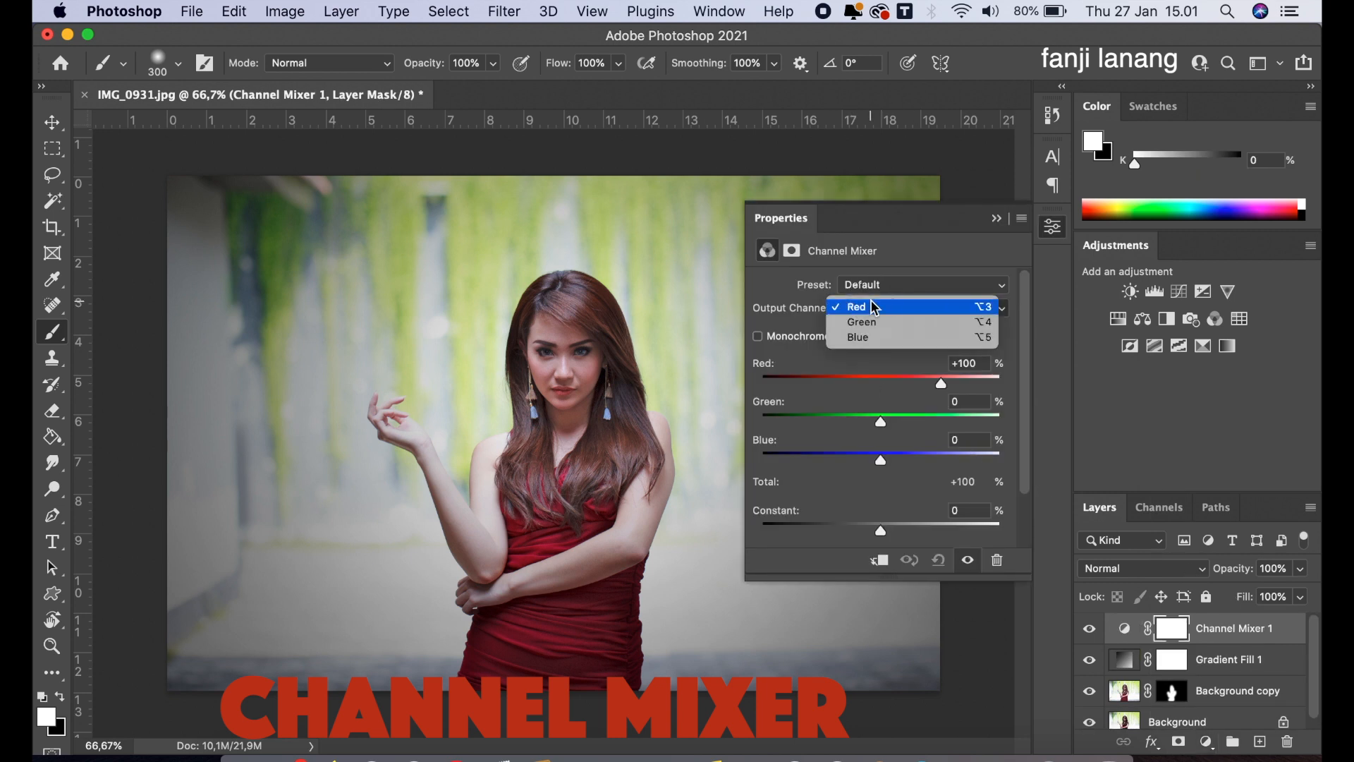
{"action": "left_click", "coordinate": [879, 340]}
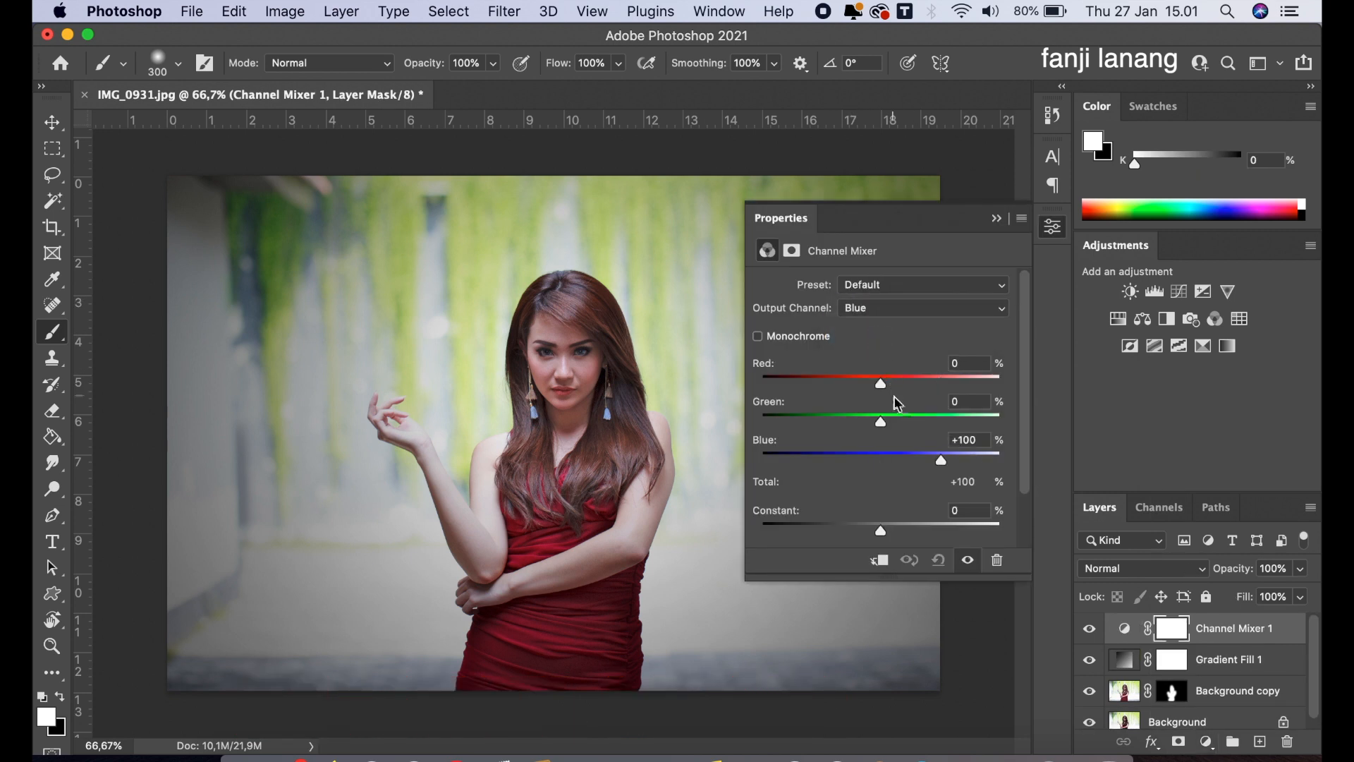
{"action": "left_click", "coordinate": [940, 417]}
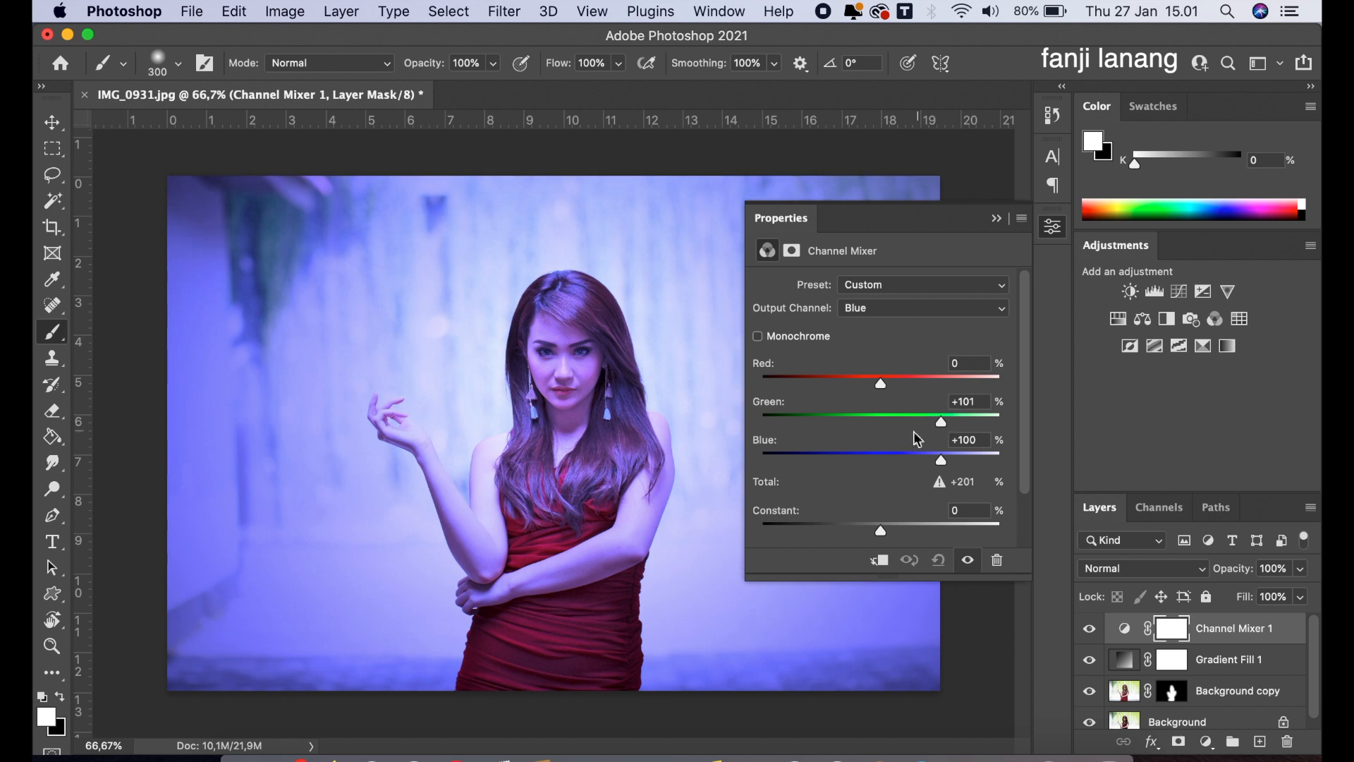
{"action": "left_click", "coordinate": [882, 457]}
{"action": "left_click", "coordinate": [881, 453]}
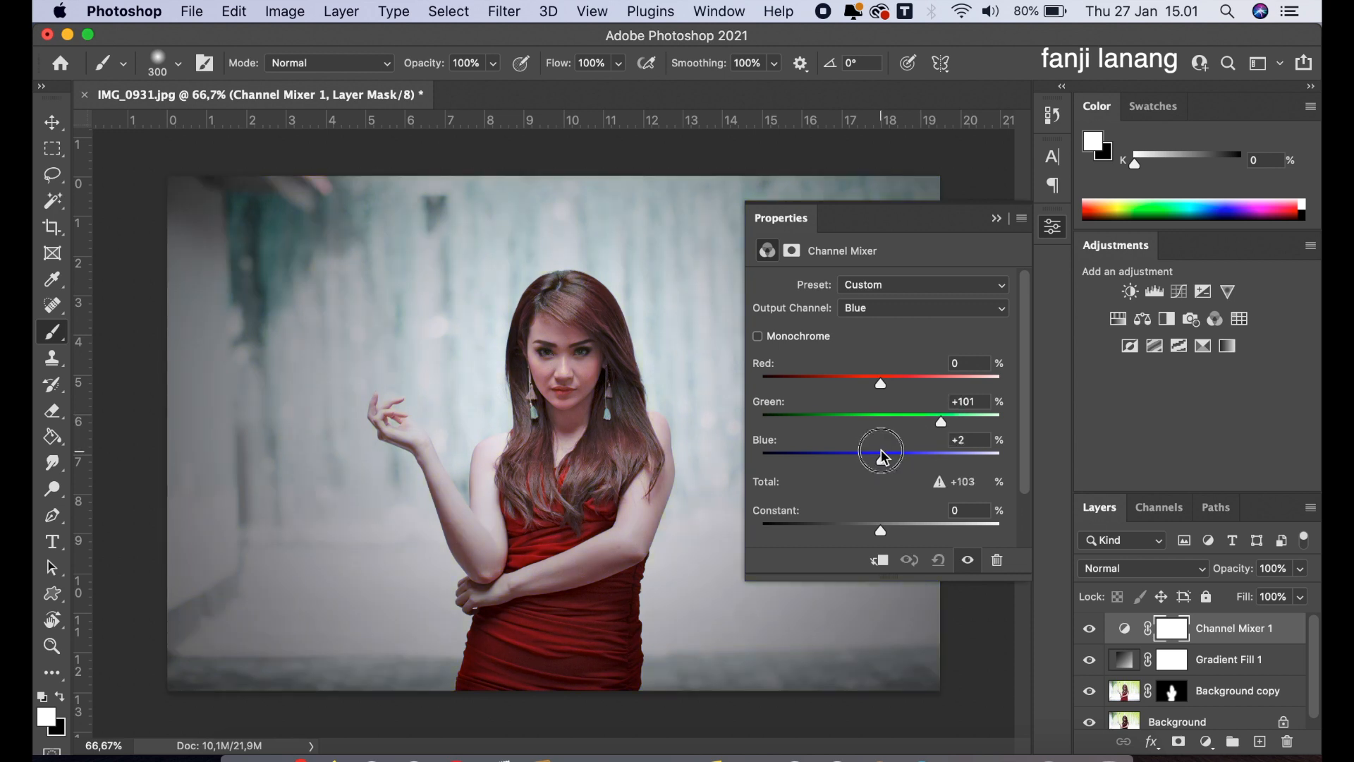
{"action": "left_click", "coordinate": [996, 220]}
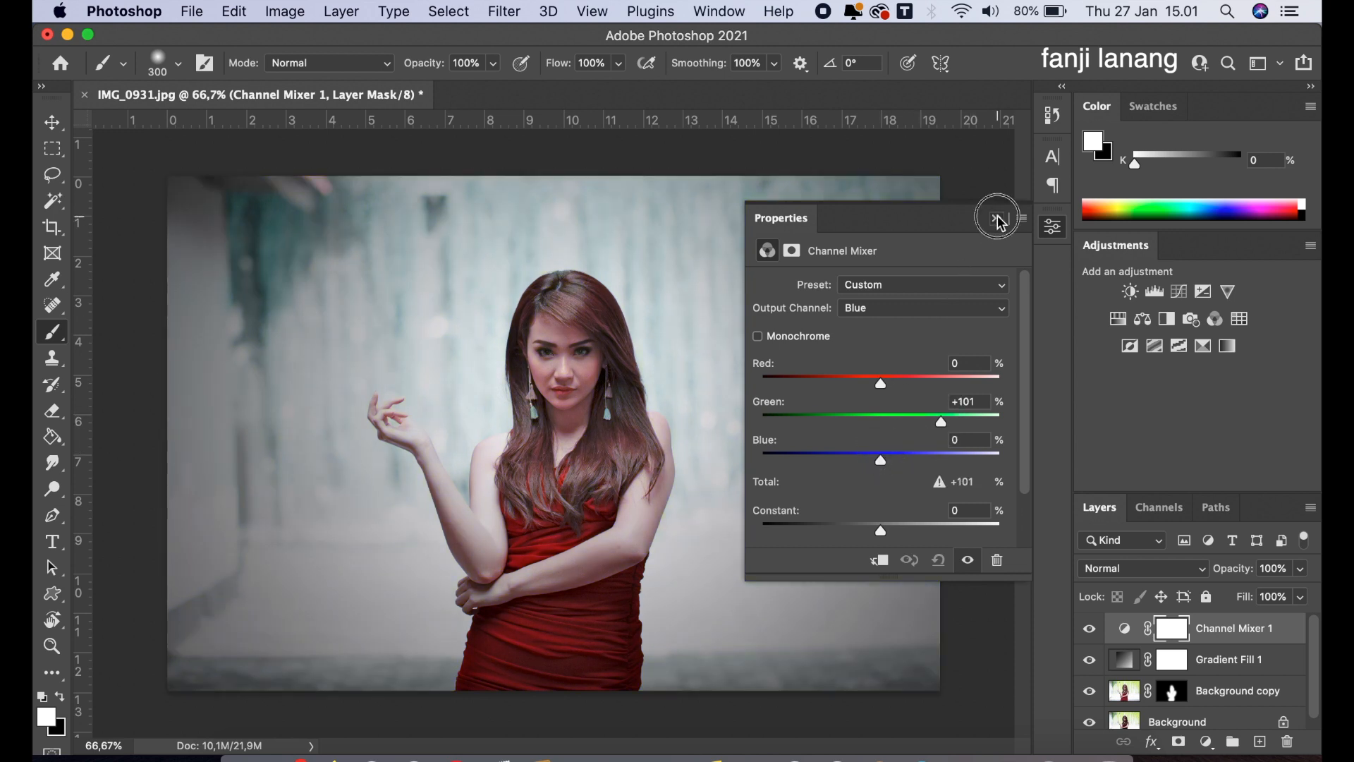
Set the Channel Mixer layer's blend mode to Lighten and compare the photo with and without it.
{"action": "left_click", "coordinate": [1109, 568]}
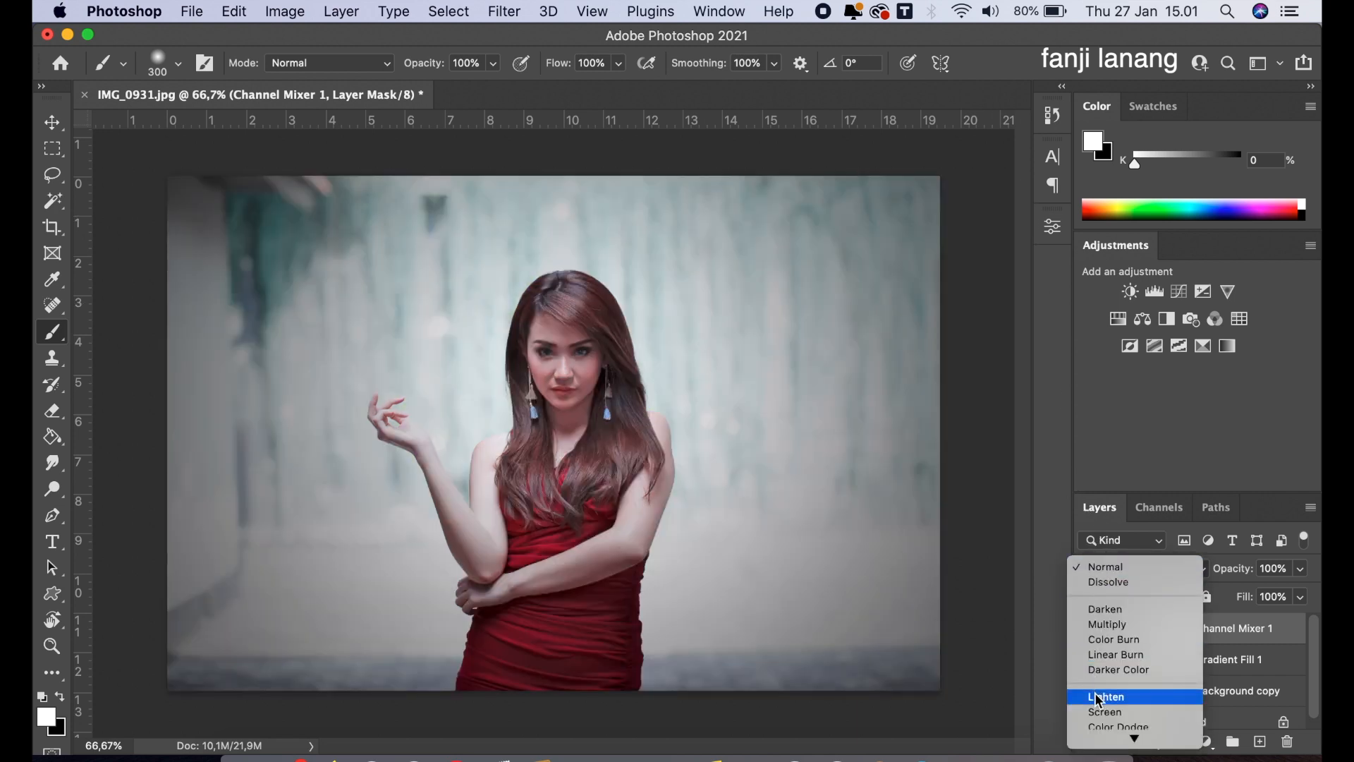
{"action": "left_click", "coordinate": [1098, 698]}
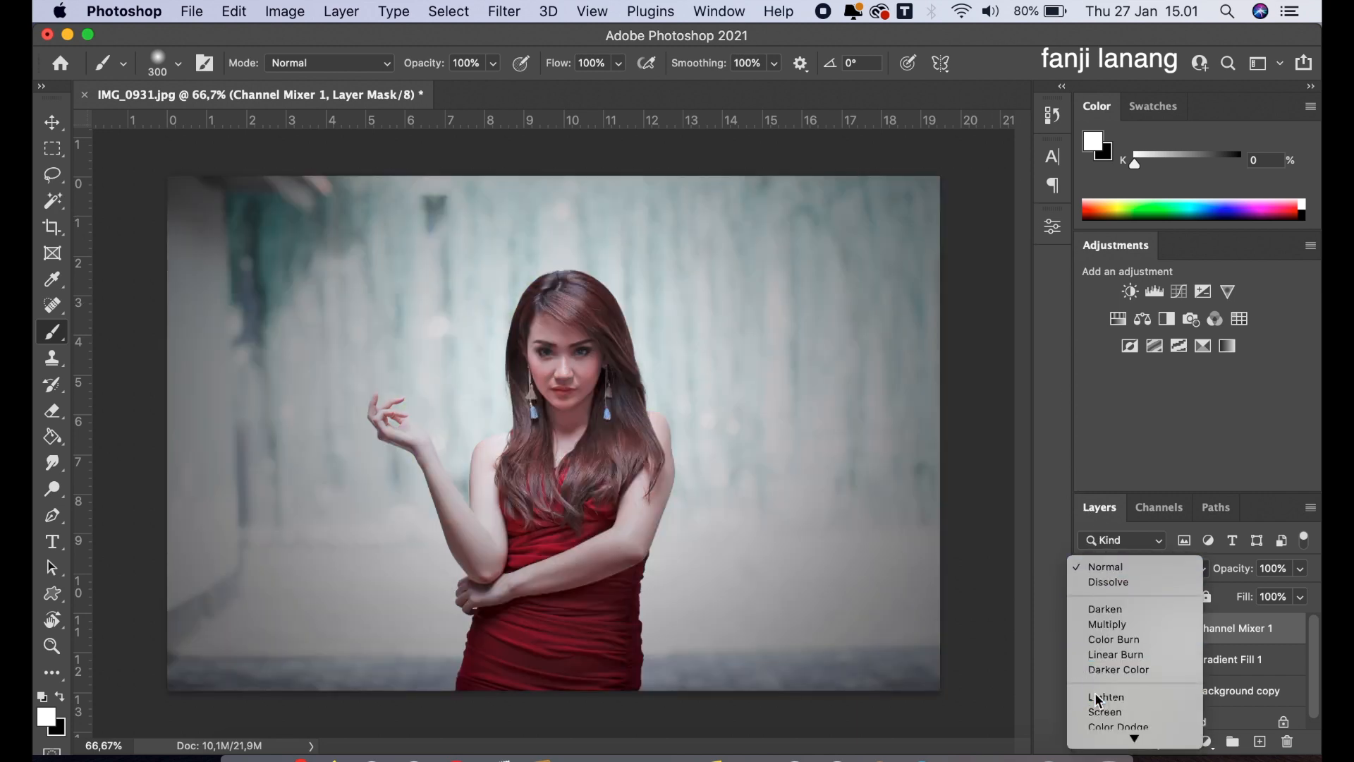
{"action": "left_click", "coordinate": [1090, 629]}
{"action": "left_click", "coordinate": [1090, 629]}
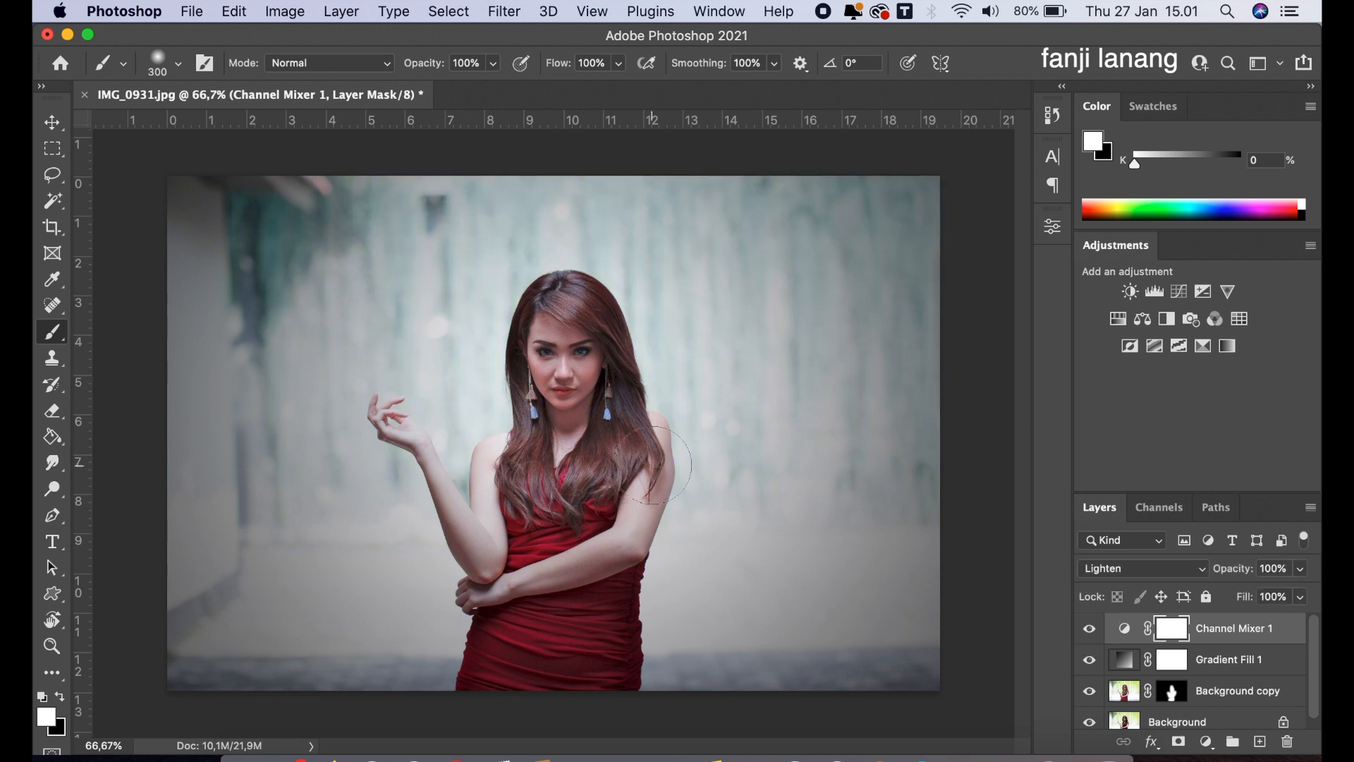
Add a Color Balance adjustment layer and set the Midtones to Cyan–Red +10, Magenta–Green +10 and Yellow–Blue -10.
{"action": "left_click", "coordinate": [1207, 741]}
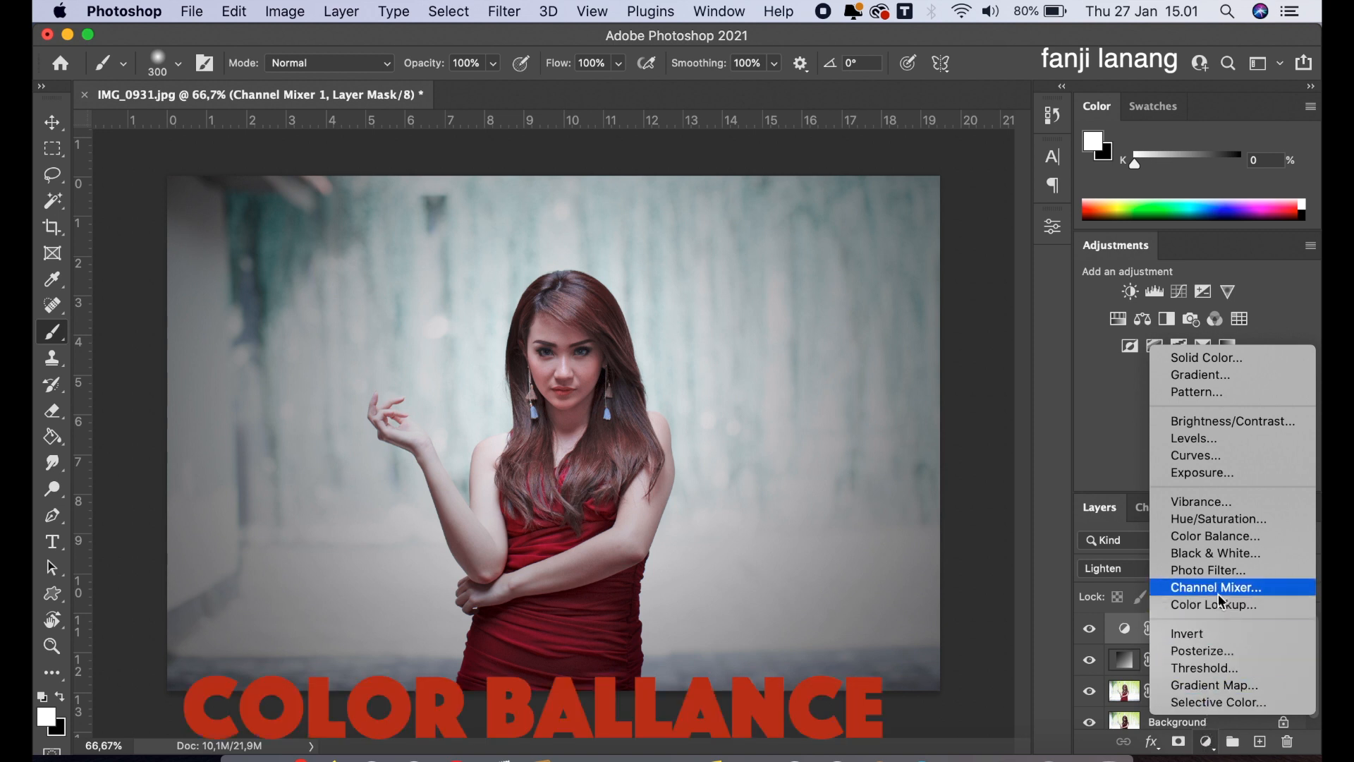
{"action": "left_click", "coordinate": [1238, 540]}
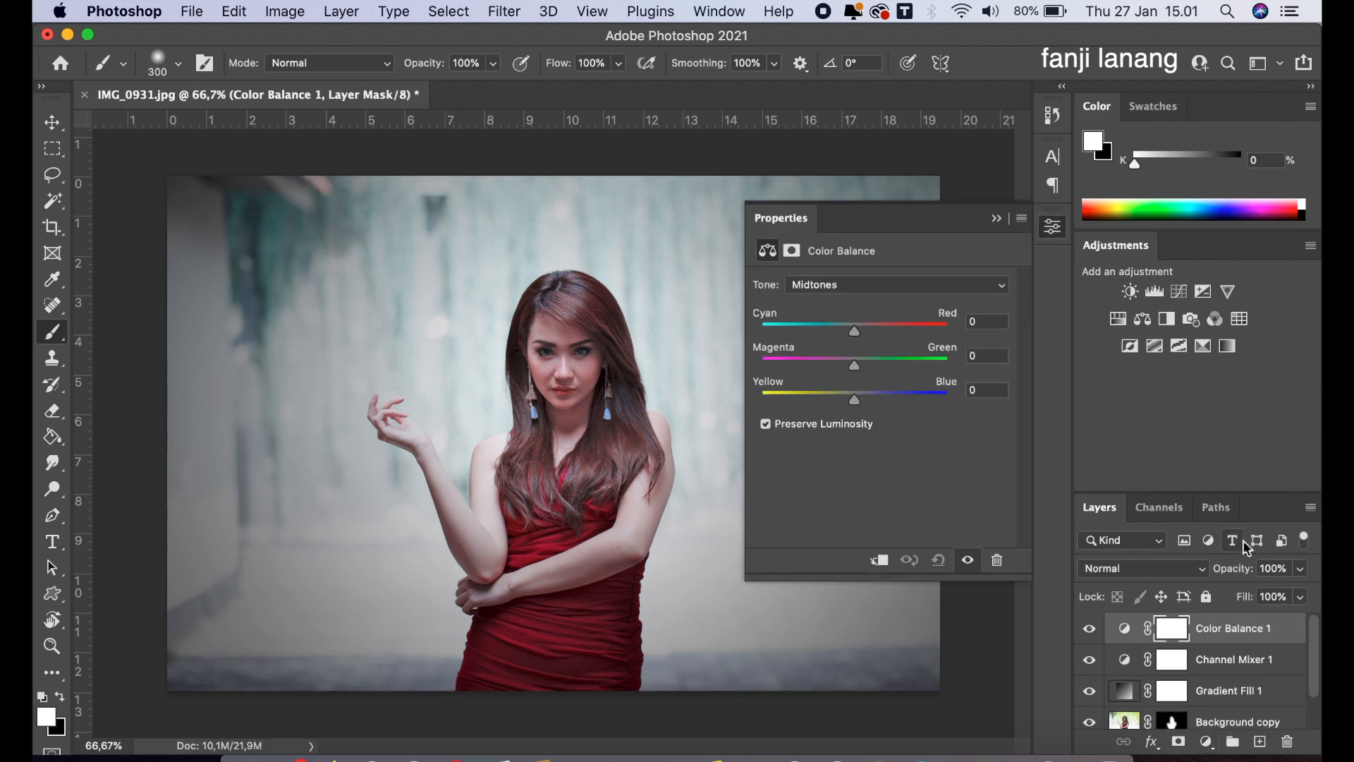
{"action": "left_click", "coordinate": [864, 326]}
{"action": "left_click_drag", "start_coordinate": [866, 331], "coordinate": [868, 332]}
{"action": "left_click_drag", "start_coordinate": [856, 399], "coordinate": [845, 405]}
Set the Color Balance Highlights to Cyan–Red -10 and shift Yellow–Blue slightly towards blue.
{"action": "left_click", "coordinate": [833, 285]}
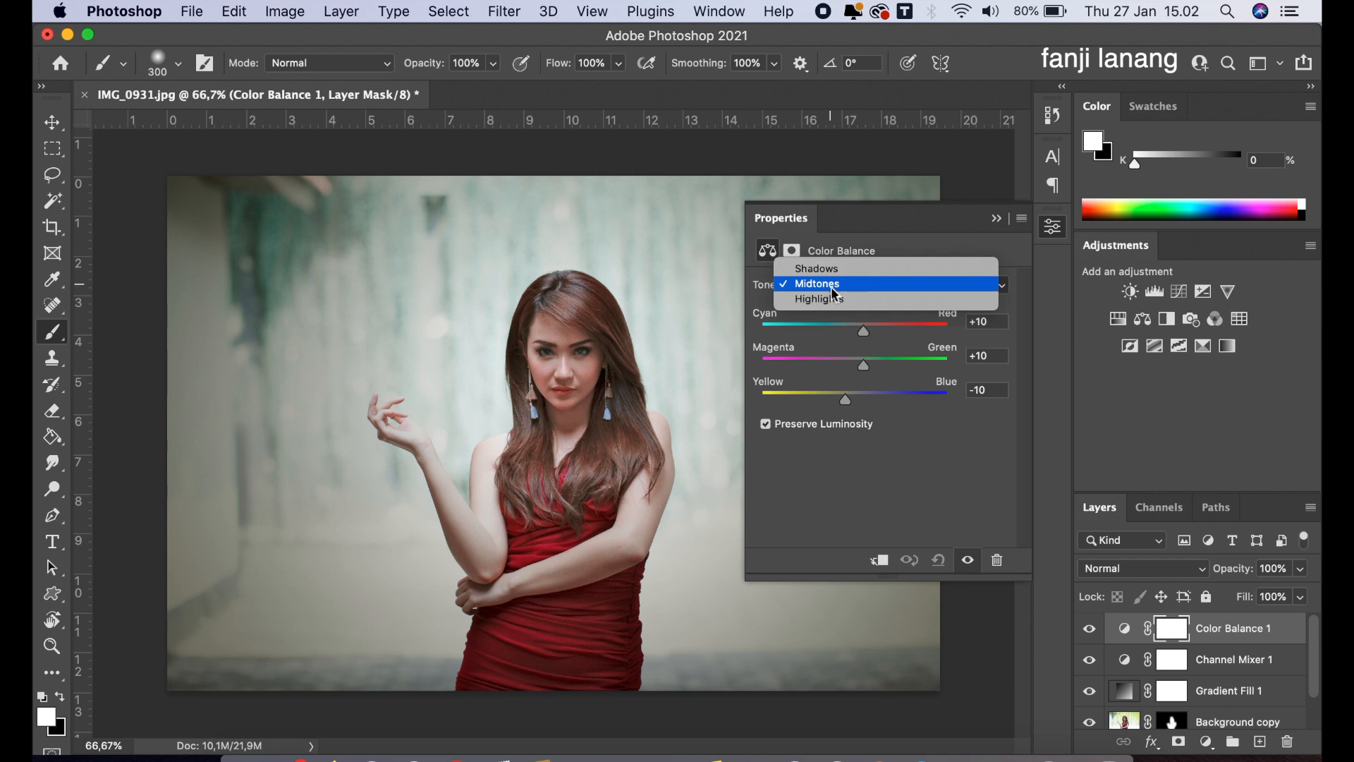
{"action": "left_click", "coordinate": [832, 299]}
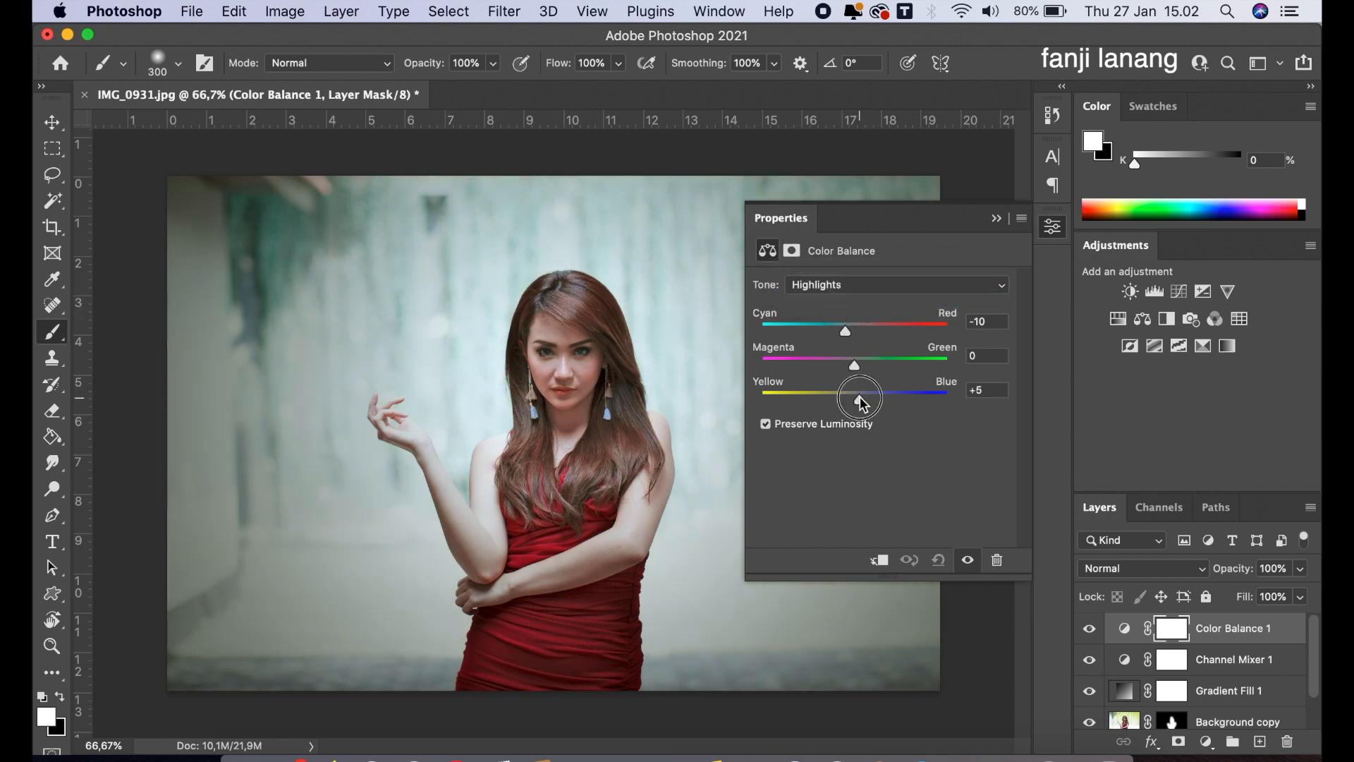
{"action": "left_click_drag", "start_coordinate": [861, 398], "coordinate": [866, 413]}
{"action": "left_click", "coordinate": [996, 218]}
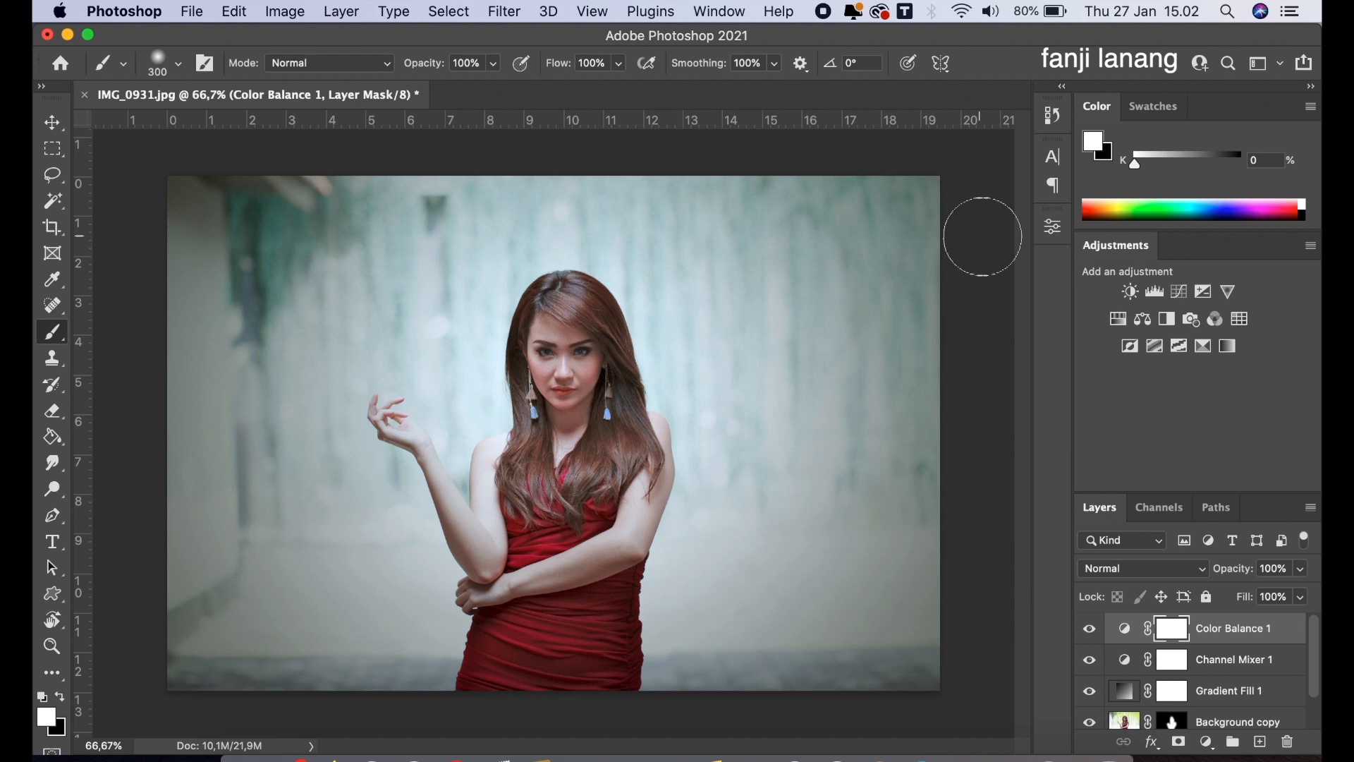
Add a Selective Color layer, set Reds to Cyan -15%, Magenta -10% and Yellow about +6%, and compare the photo with and without it.
{"action": "left_click", "coordinate": [1211, 741]}
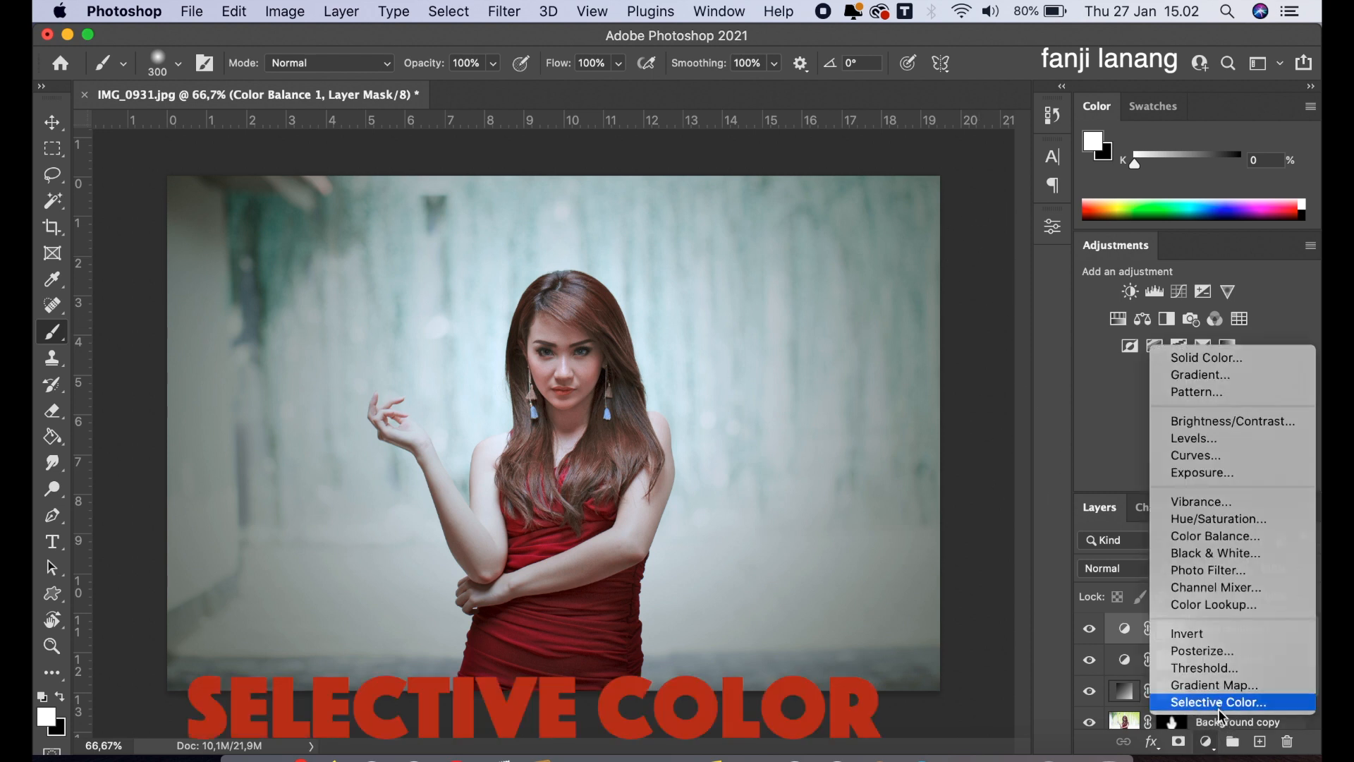
{"action": "left_click", "coordinate": [1217, 704]}
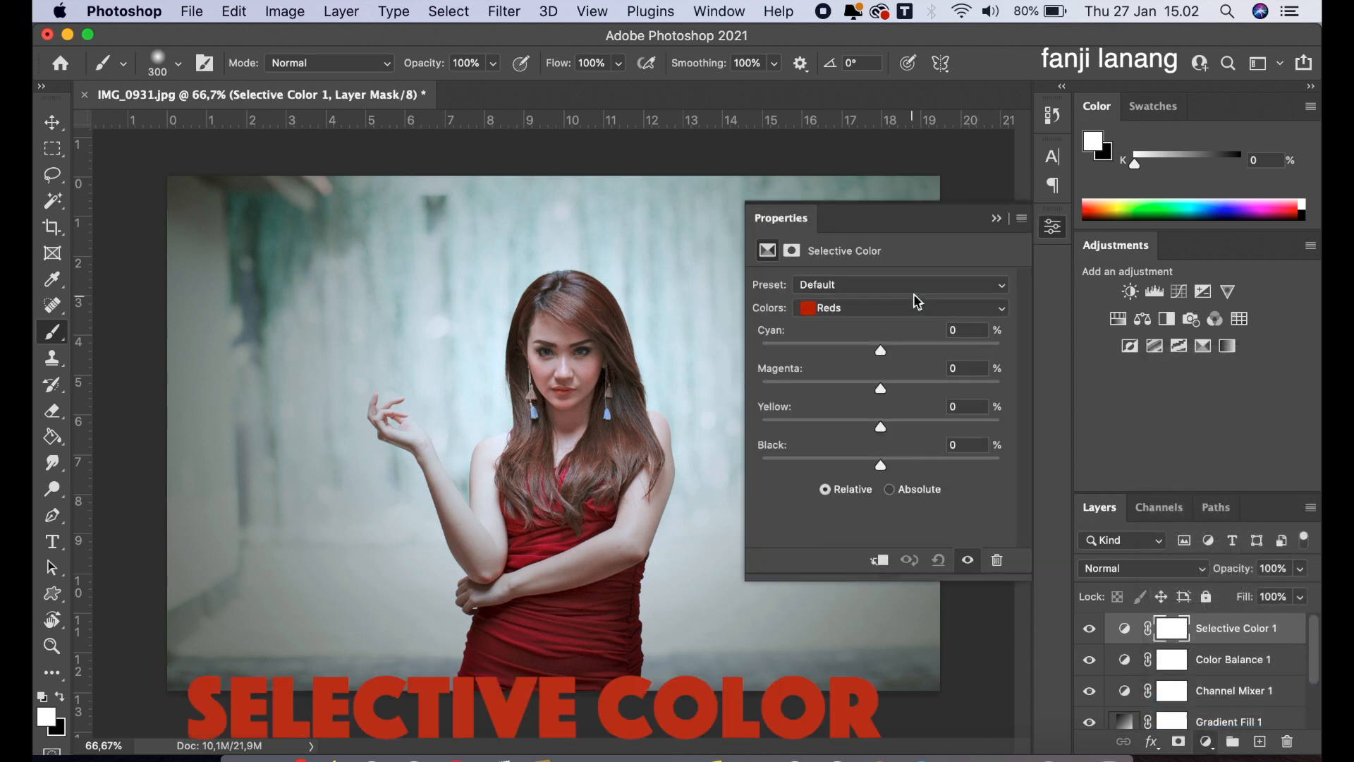
{"action": "left_click", "coordinate": [864, 350]}
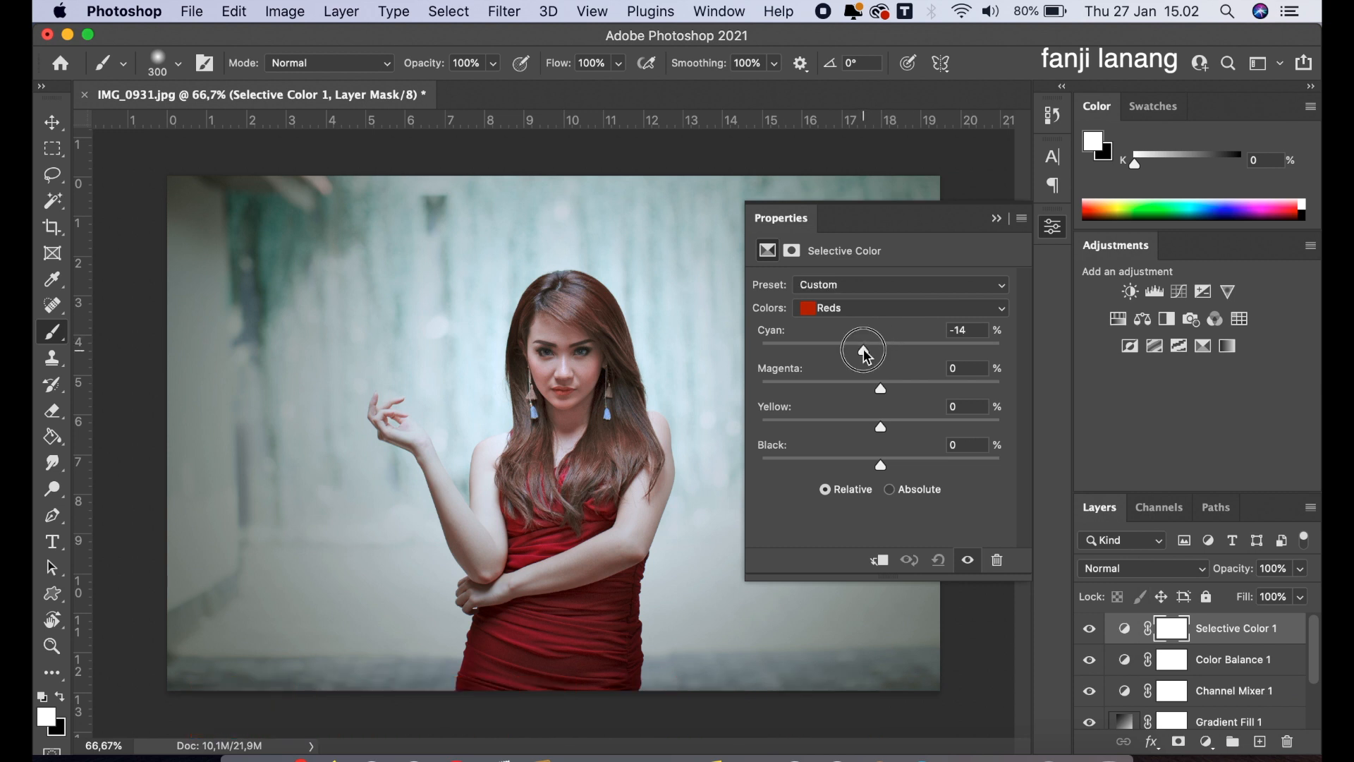
{"action": "left_click_drag", "start_coordinate": [863, 349], "coordinate": [862, 356]}
{"action": "left_click_drag", "start_coordinate": [881, 388], "coordinate": [886, 436]}
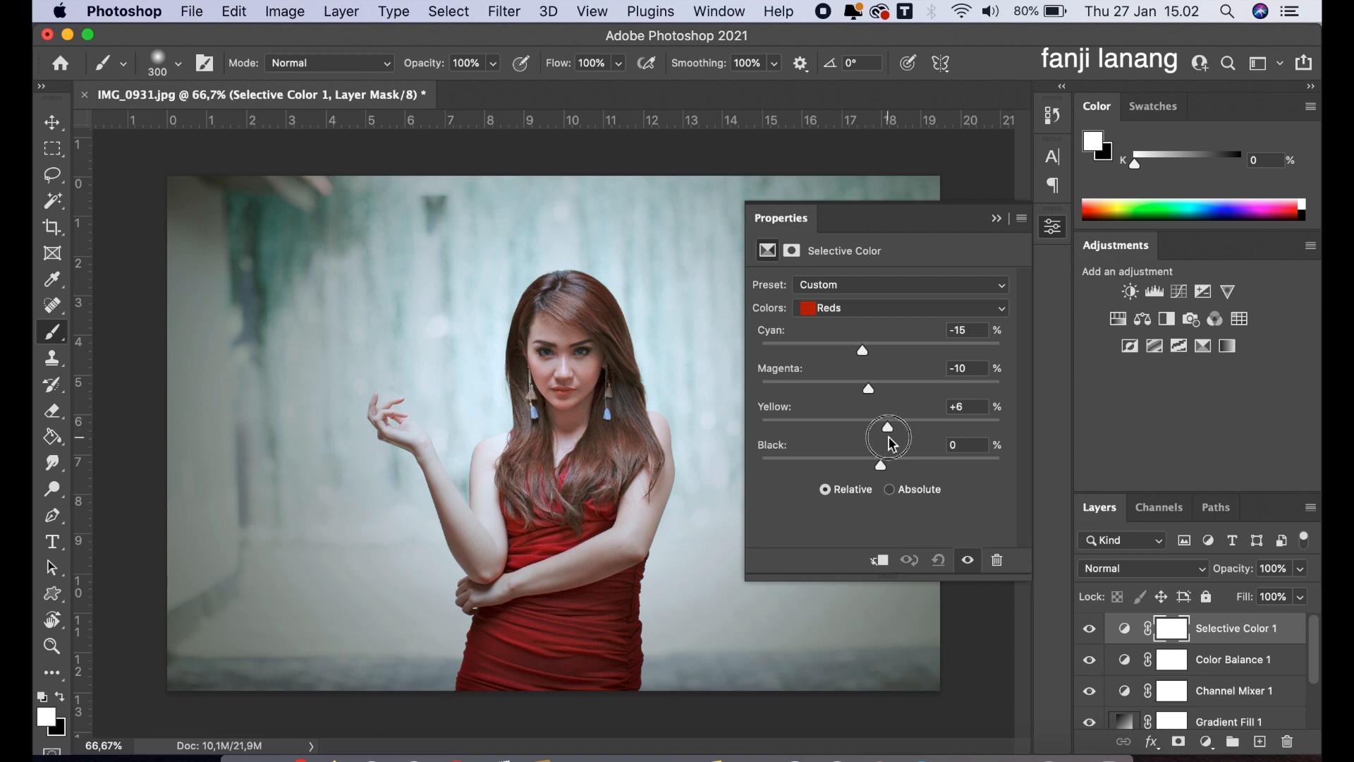
{"action": "left_click_drag", "start_coordinate": [890, 449], "coordinate": [882, 463]}
{"action": "left_click", "coordinate": [997, 224]}
{"action": "left_click", "coordinate": [1087, 630]}
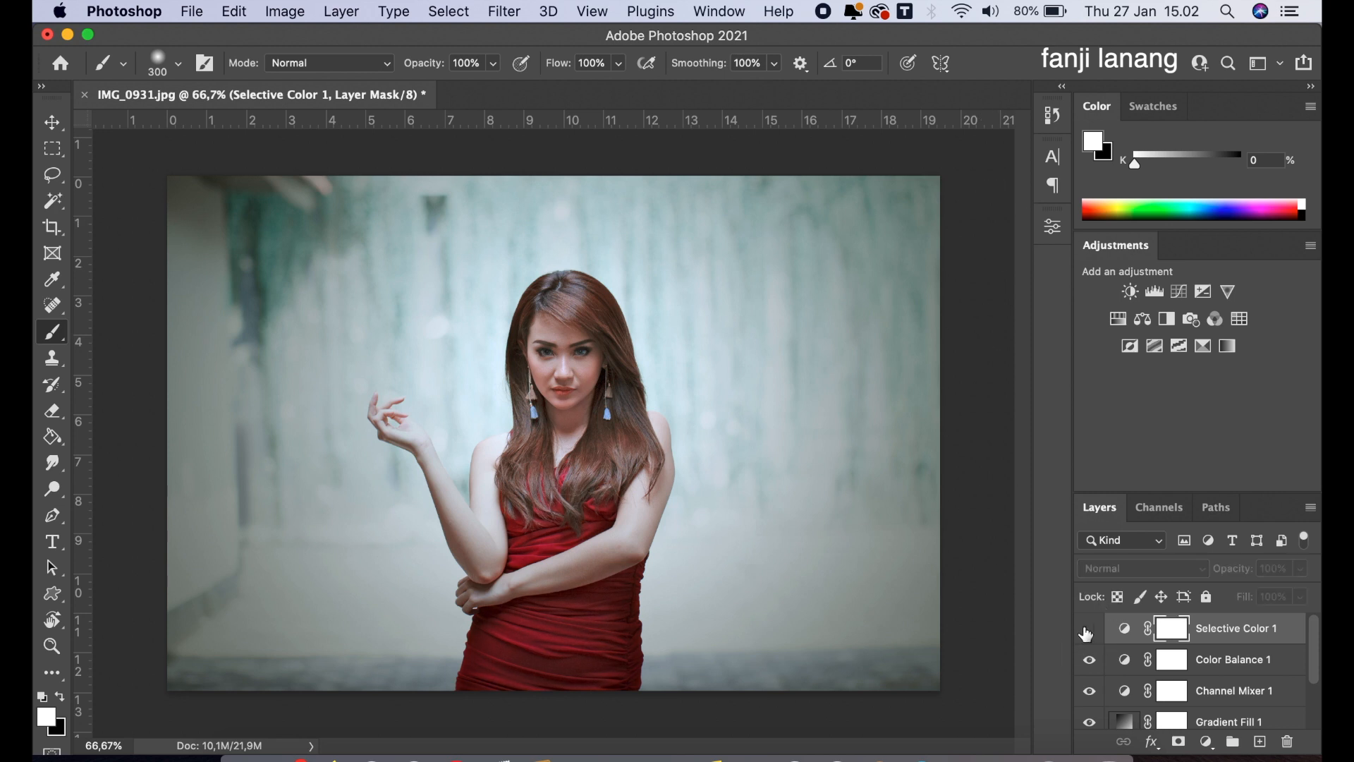
{"action": "left_click", "coordinate": [1088, 629]}
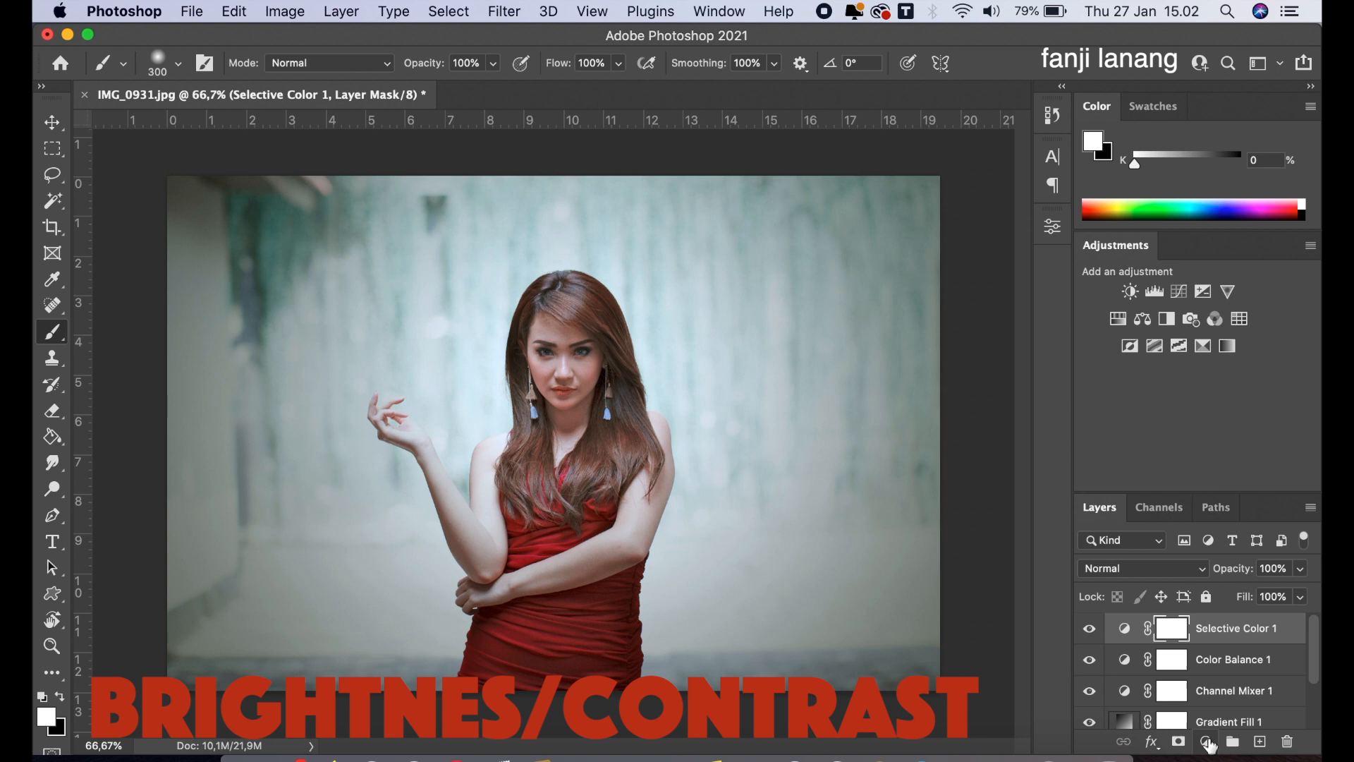
Add a Brightness/Contrast adjustment layer with Brightness 10 and slightly raised Contrast, and compare the photo with and without it.
{"action": "left_click", "coordinate": [1207, 742]}
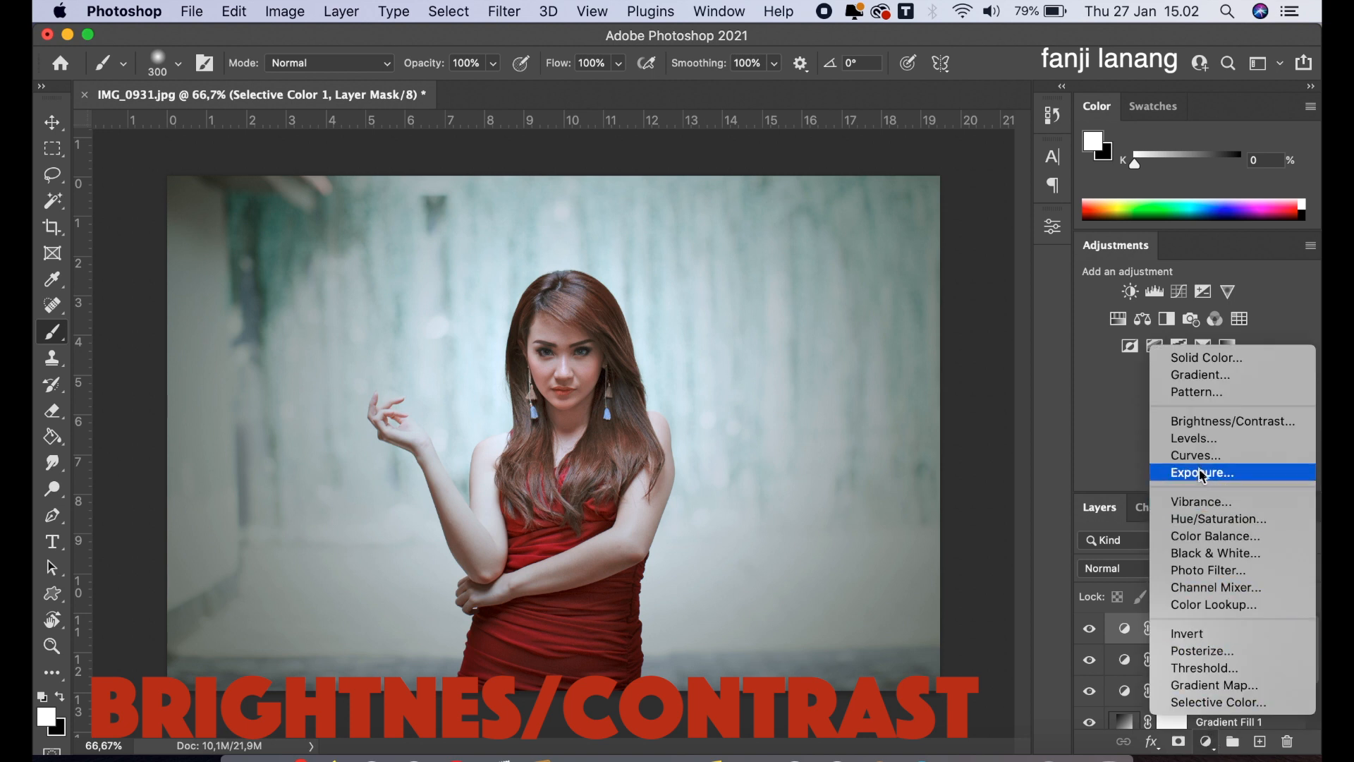
{"action": "left_click", "coordinate": [1209, 424]}
{"action": "left_click_drag", "start_coordinate": [882, 339], "coordinate": [887, 340]}
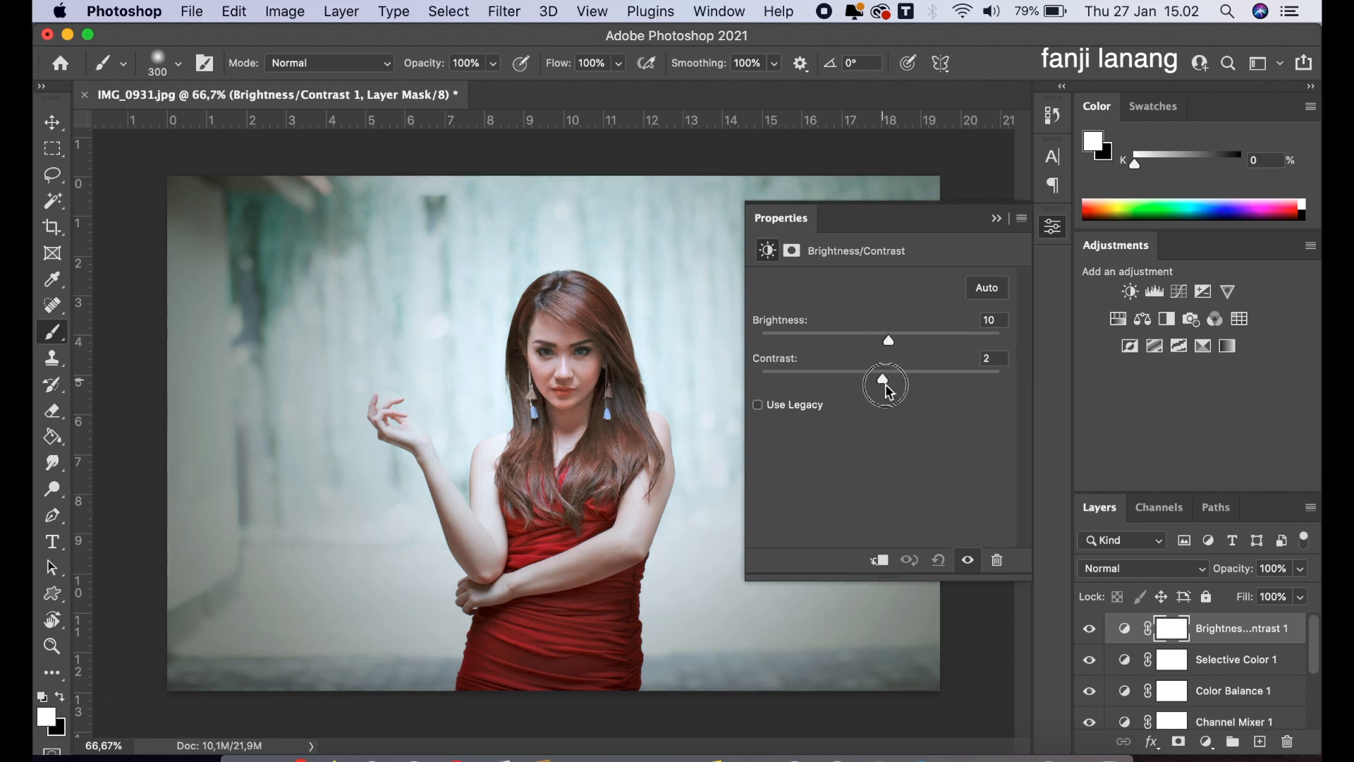
{"action": "left_click_drag", "start_coordinate": [890, 400], "coordinate": [892, 402]}
{"action": "left_click", "coordinate": [996, 218]}
{"action": "left_click", "coordinate": [1084, 632]}
{"action": "left_click", "coordinate": [1086, 630]}
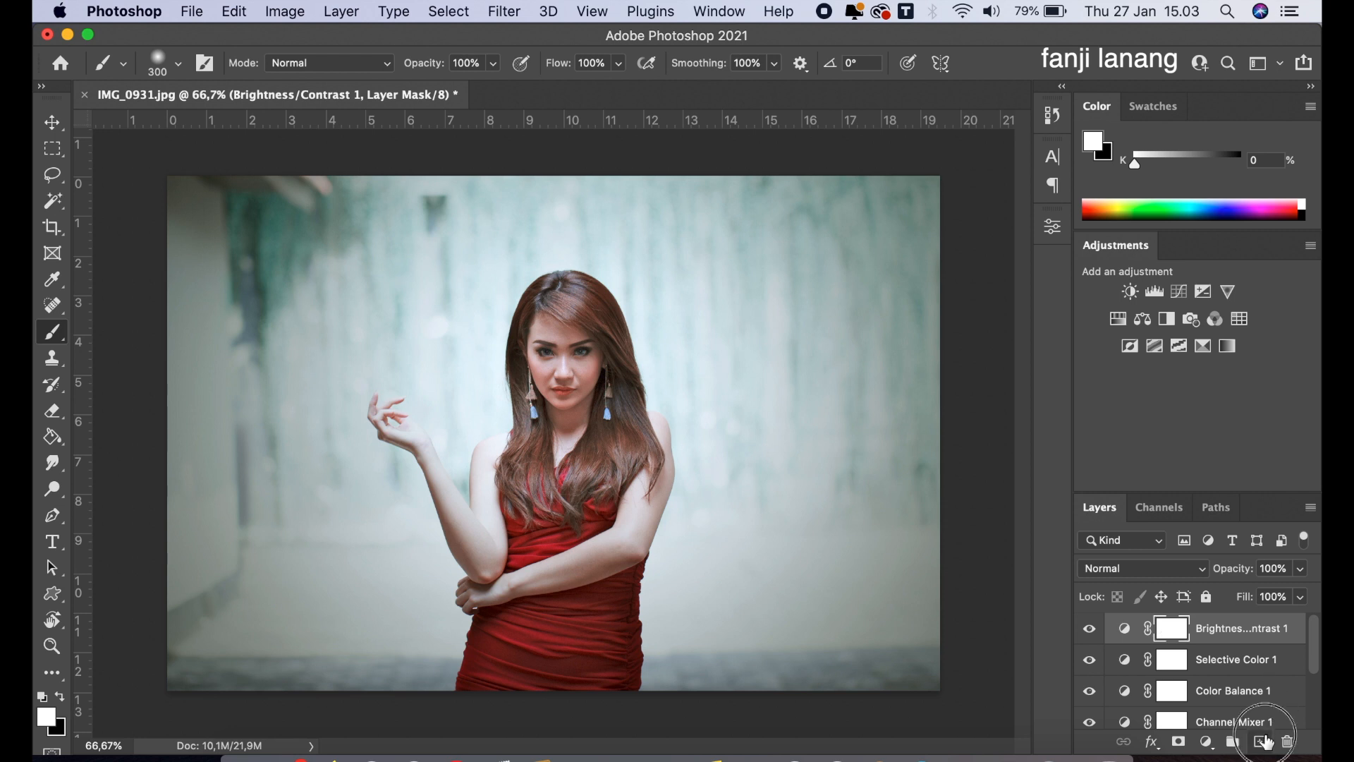
Add a new layer and stamp the signature brush in white at 300 px in the photo's lower-left corner.
{"action": "left_click", "coordinate": [1260, 741]}
{"action": "left_click", "coordinate": [177, 65]}
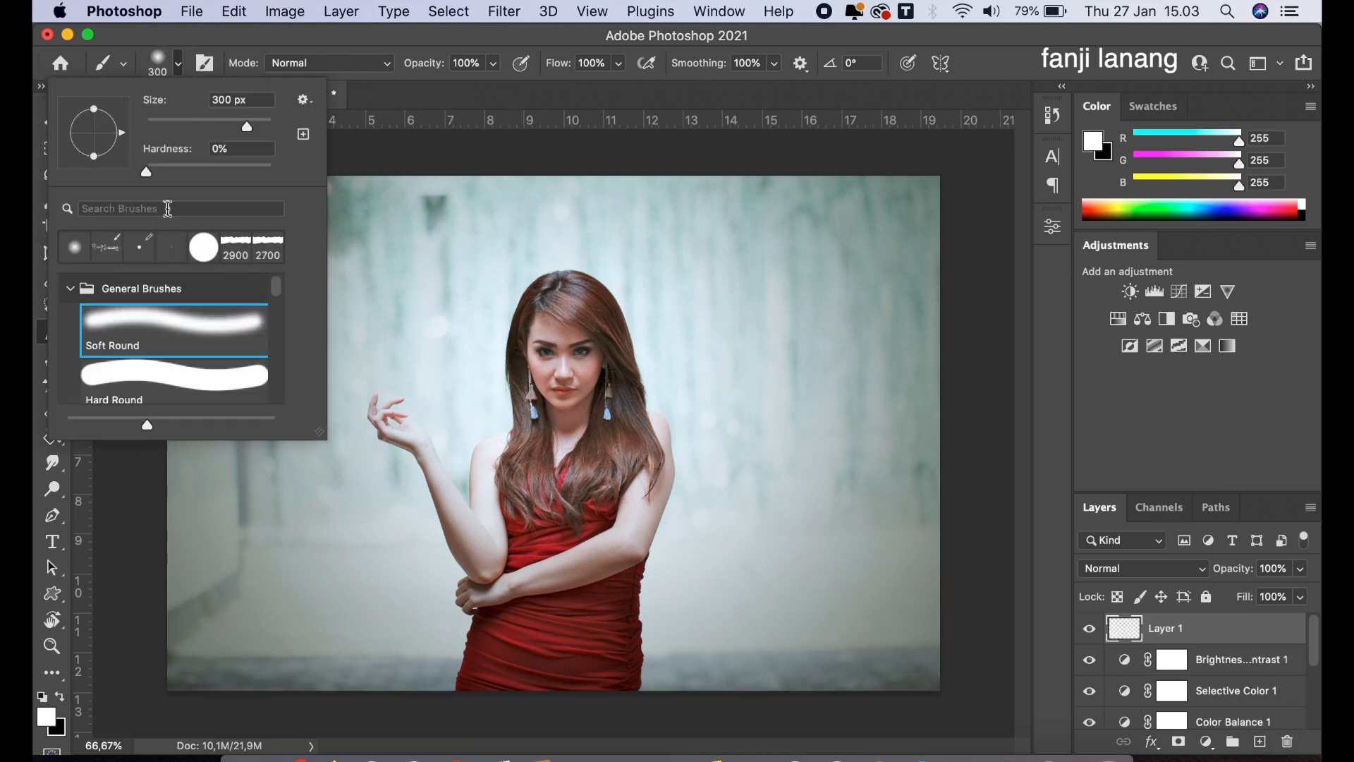
{"action": "left_click", "coordinate": [103, 259]}
{"action": "left_click", "coordinate": [1006, 80]}
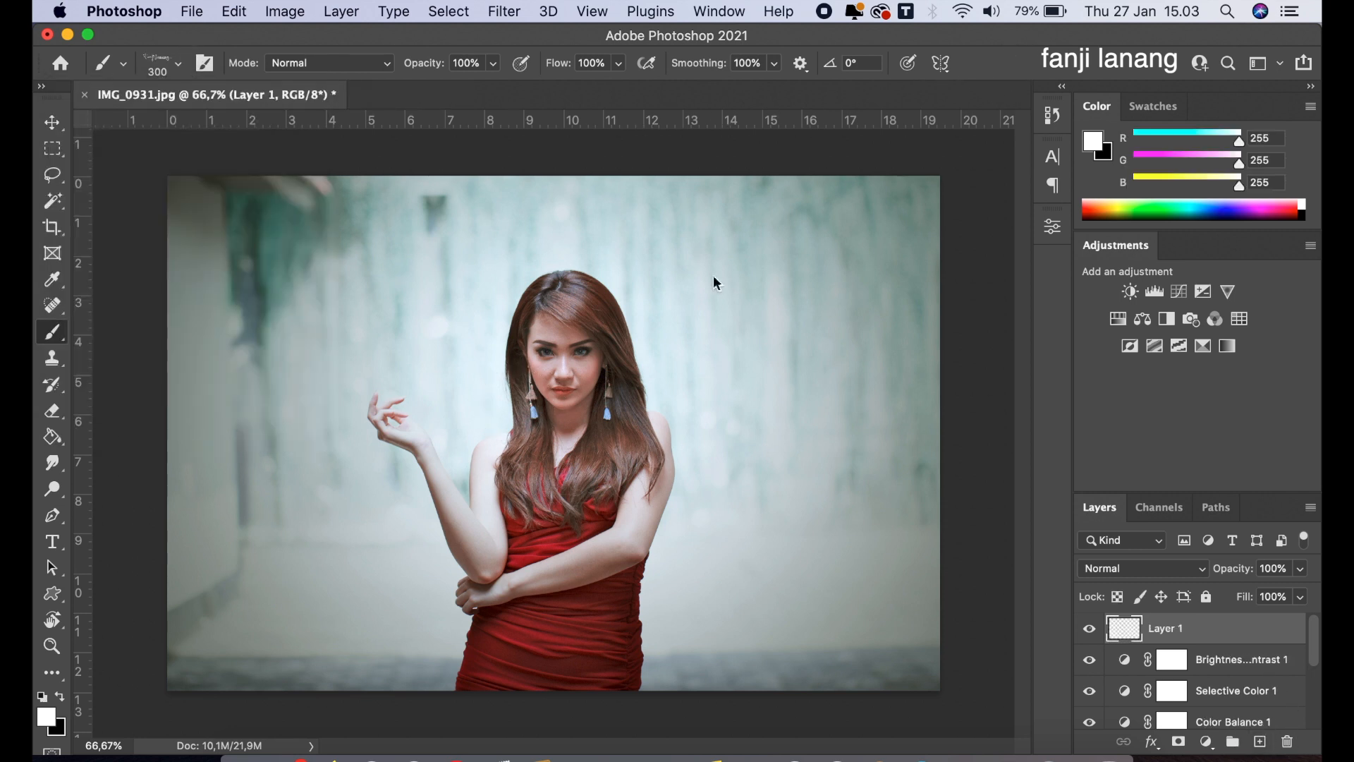
{"action": "left_click", "coordinate": [233, 666]}
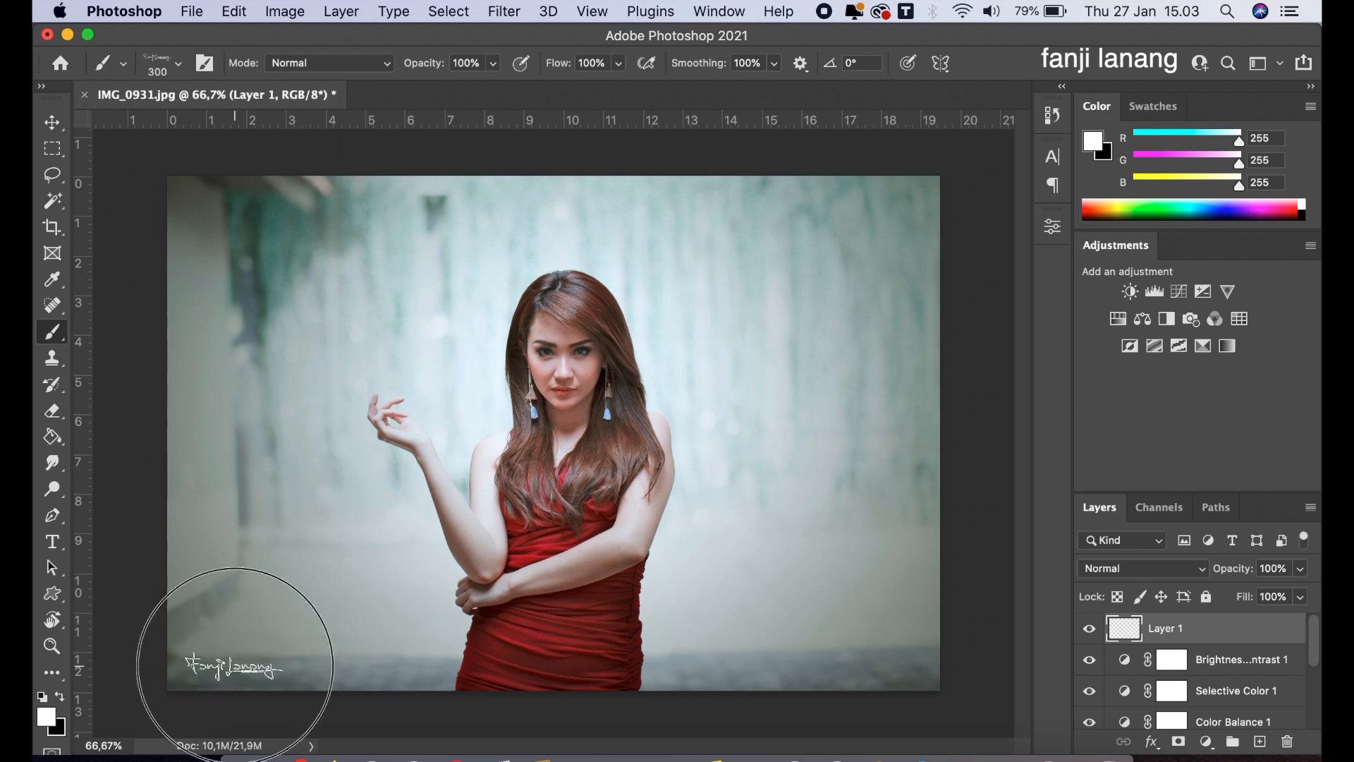